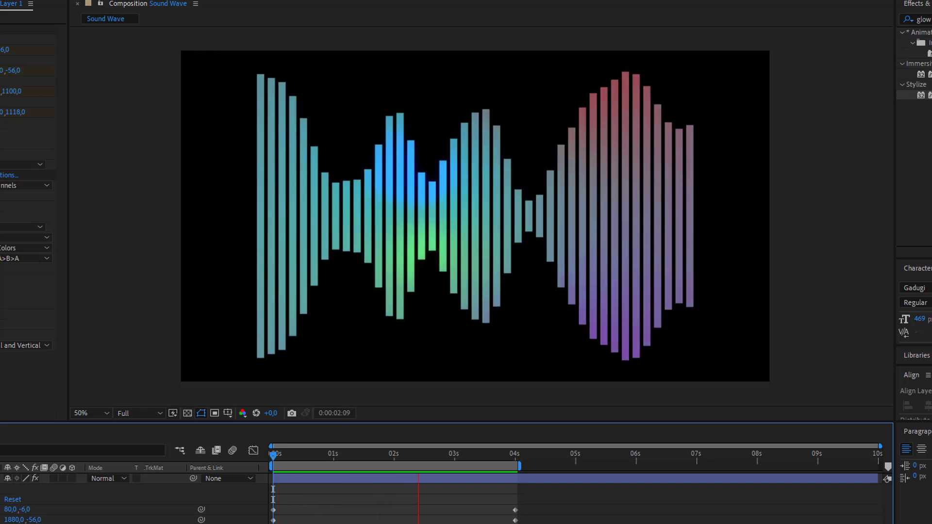
# Stop the finished visualizer preview and return to the start
pyautogui.press('space')
pyautogui.press('space')
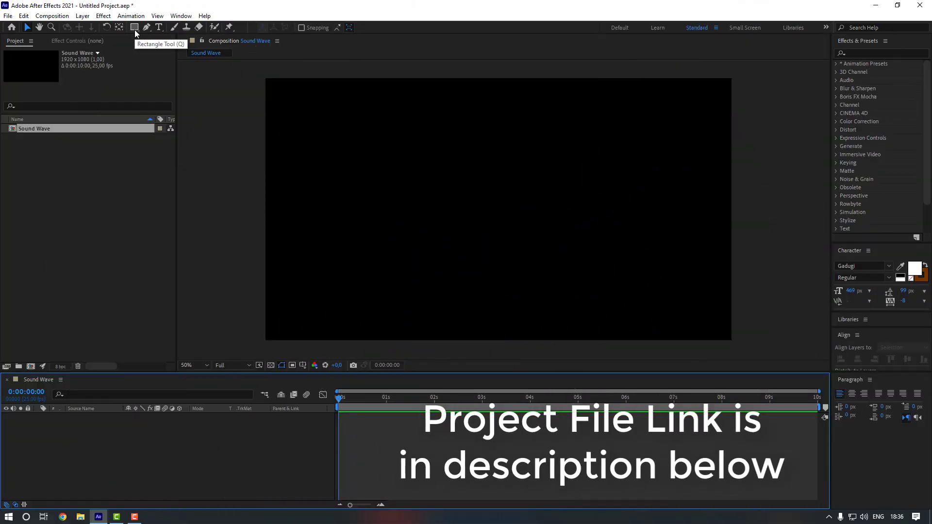
# Draw a tall white rectangle, set its stroke to None, and centre it horizontally
pyautogui.click(135, 28)
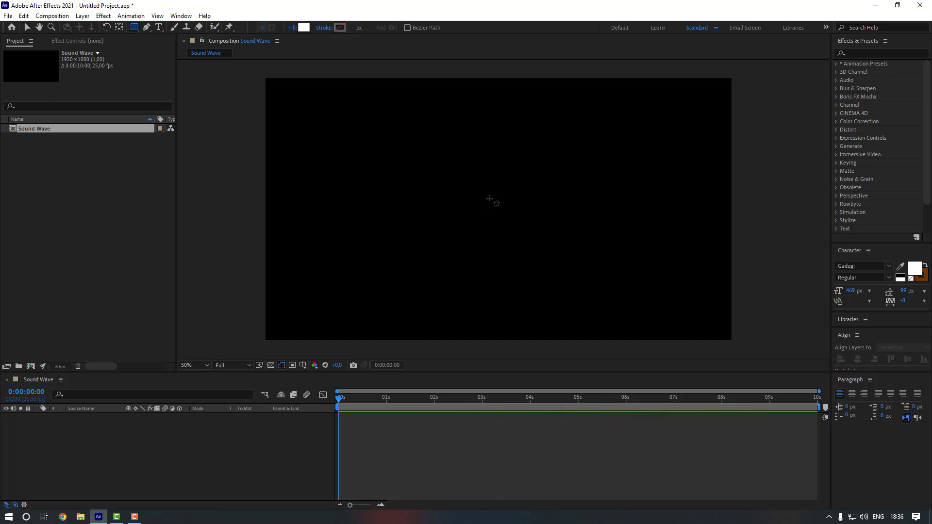
pyautogui.moveTo(468, 144); pyautogui.dragTo(485, 273)
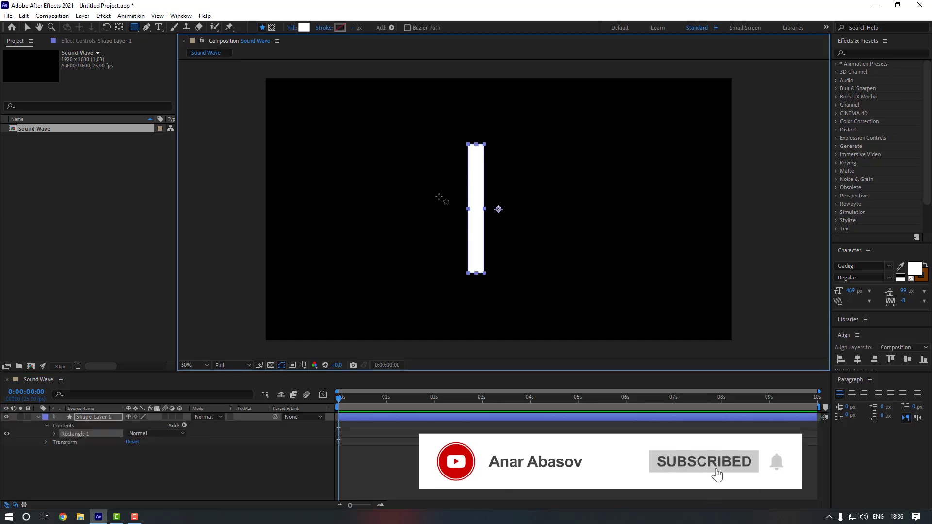
pyautogui.click(324, 28)
pyautogui.click(416, 227)
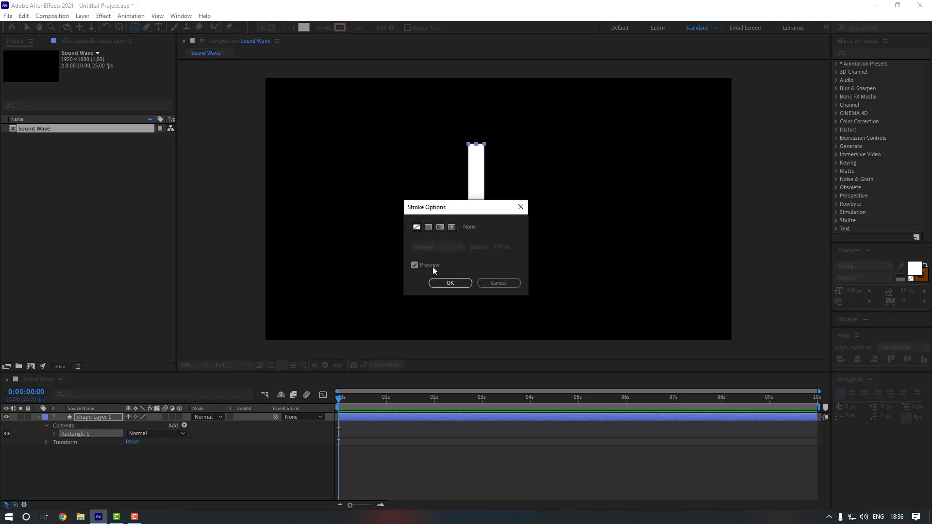
pyautogui.click(450, 282)
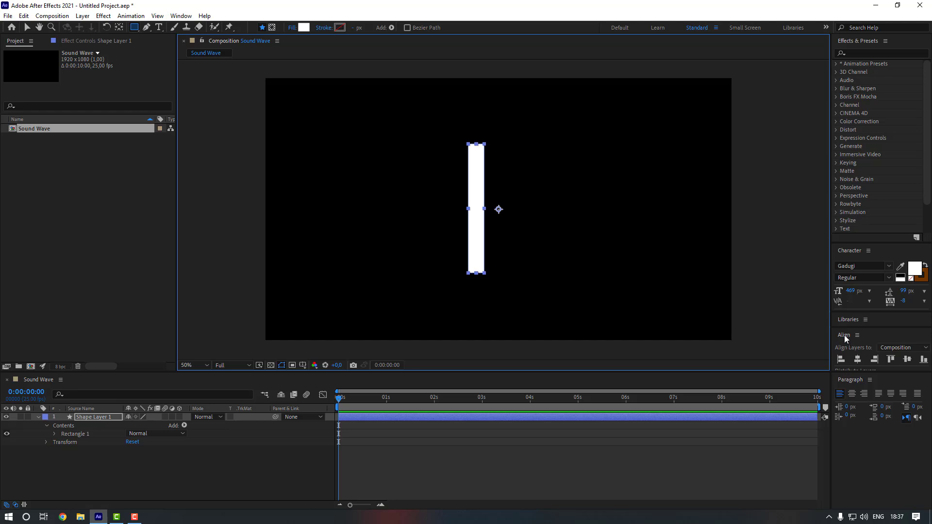
pyautogui.click(855, 360)
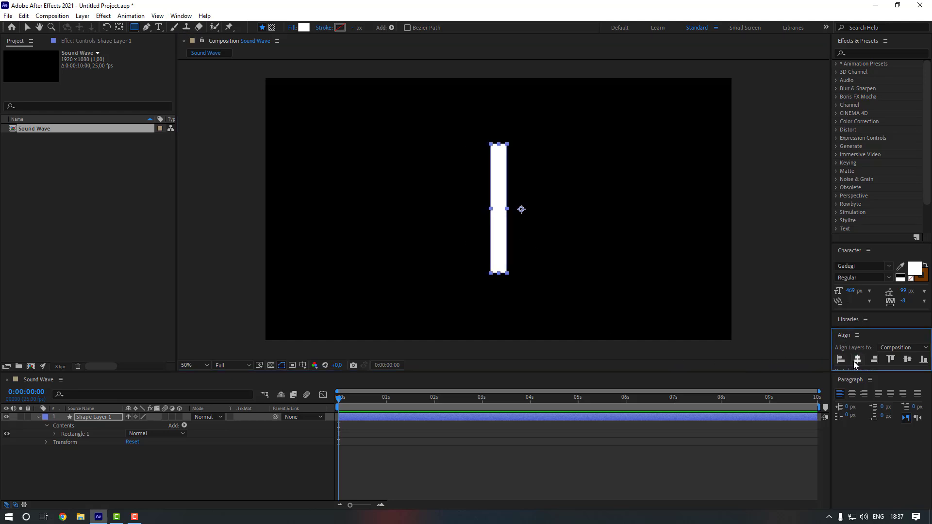
# Select and expand the Rectangle 1 group of Shape Layer 1
pyautogui.click(195, 247)
pyautogui.press('v')
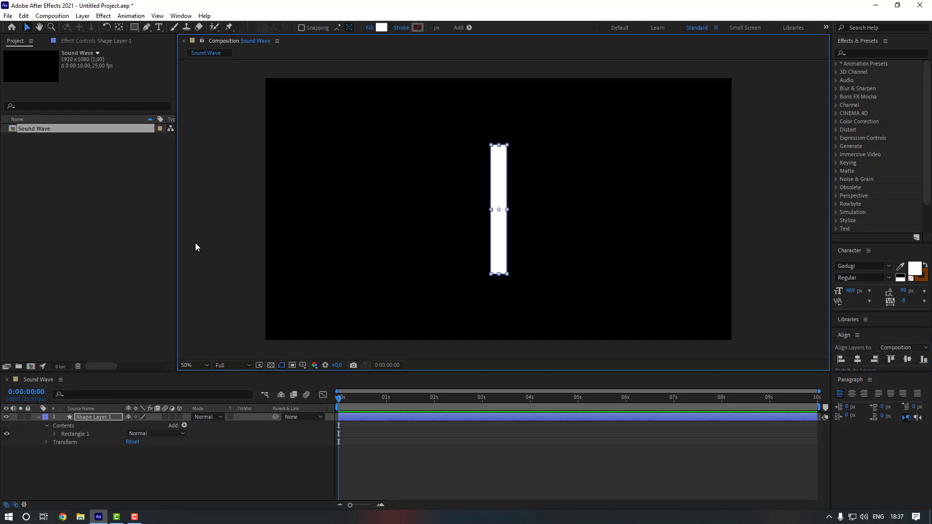
pyautogui.click(120, 27)
pyautogui.press('v')
pyautogui.click(228, 229)
pyautogui.click(75, 434)
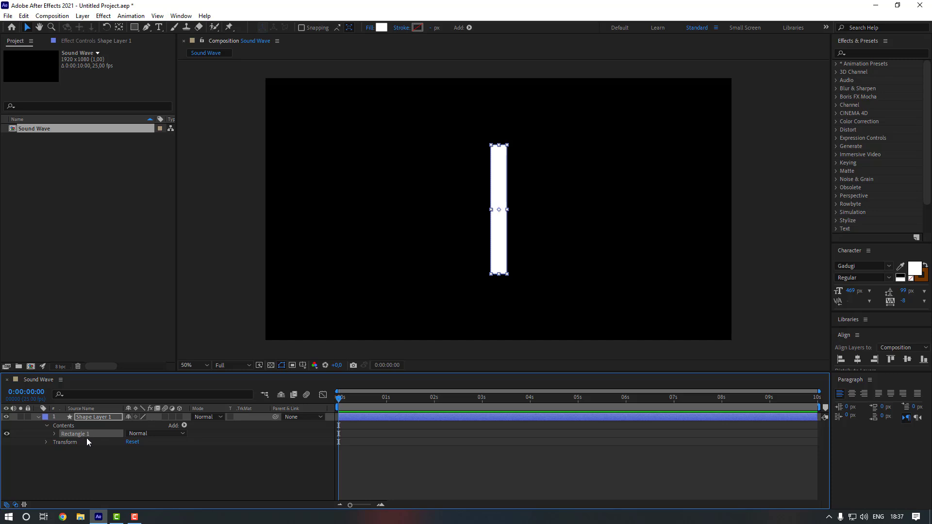
pyautogui.click(55, 434)
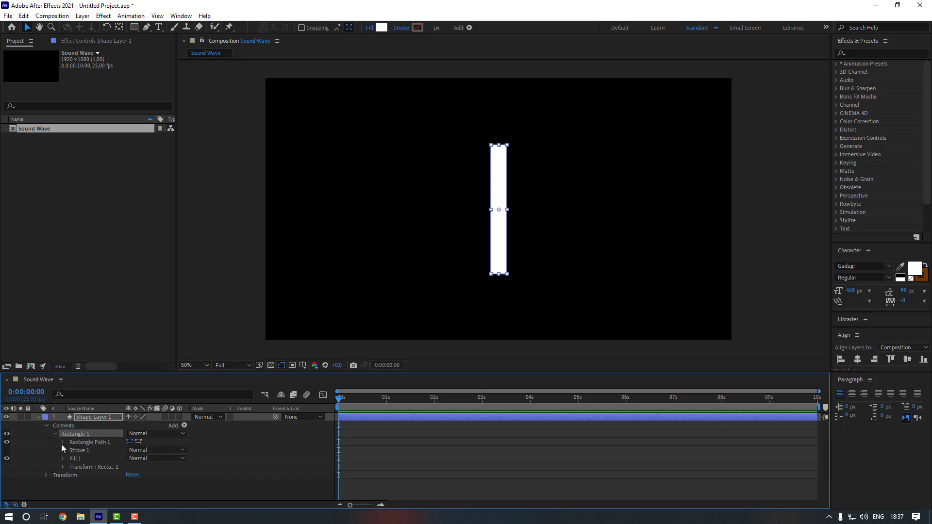
# Unlink Rectangle 1's transform scale and narrow its X scale to 35%
pyautogui.click(62, 467)
pyautogui.scroll(-3, 60, 468)
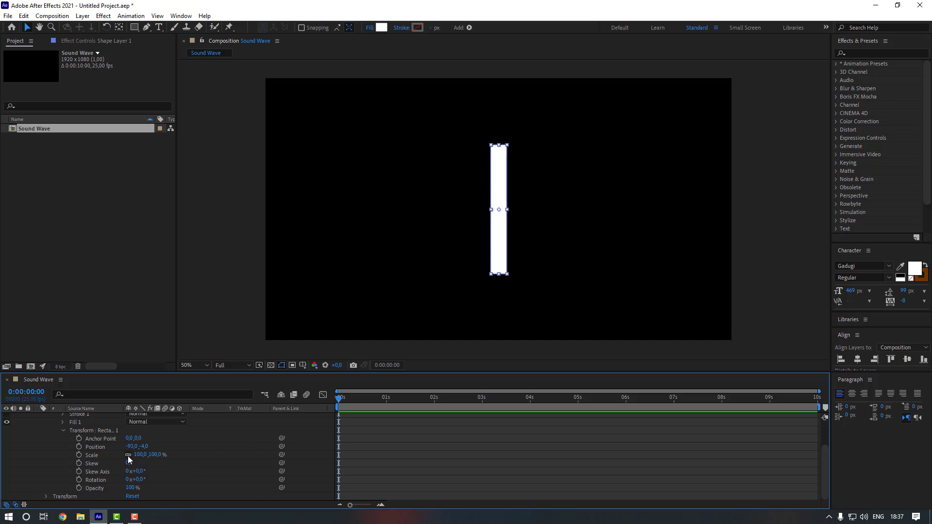
pyautogui.click(128, 455)
pyautogui.click(140, 455)
pyautogui.moveTo(140, 455); pyautogui.dragTo(111, 458)
pyautogui.scroll(3, 183, 474)
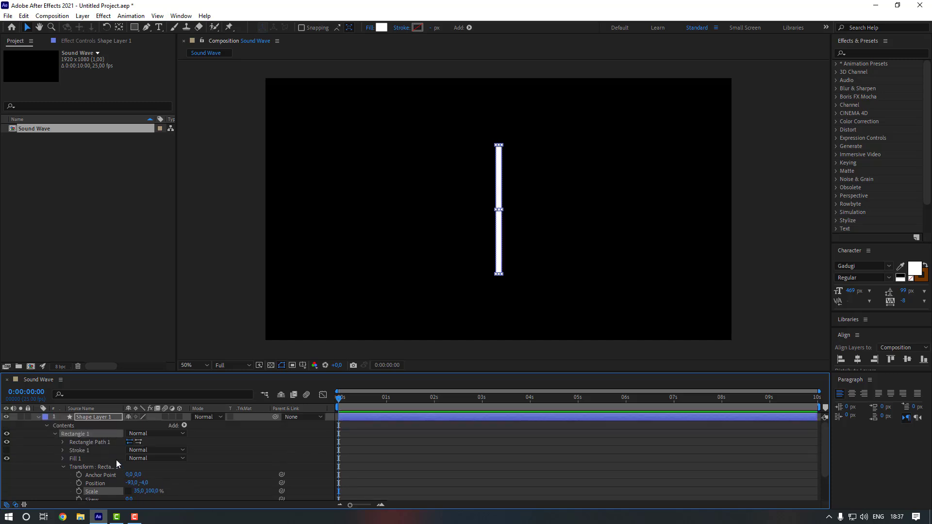
pyautogui.click(184, 425)
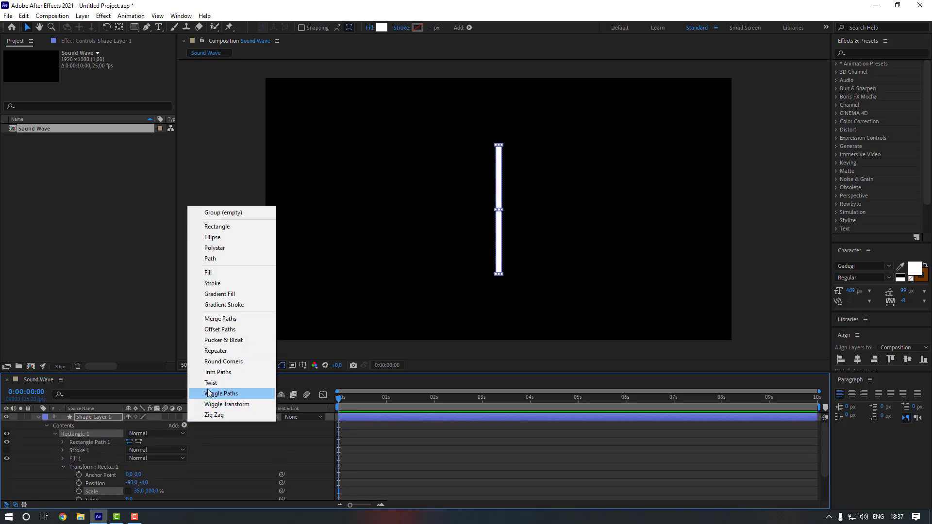
# Add a Repeater to Rectangle 1 and set it to 31 copies
pyautogui.click(219, 351)
pyautogui.click(62, 475)
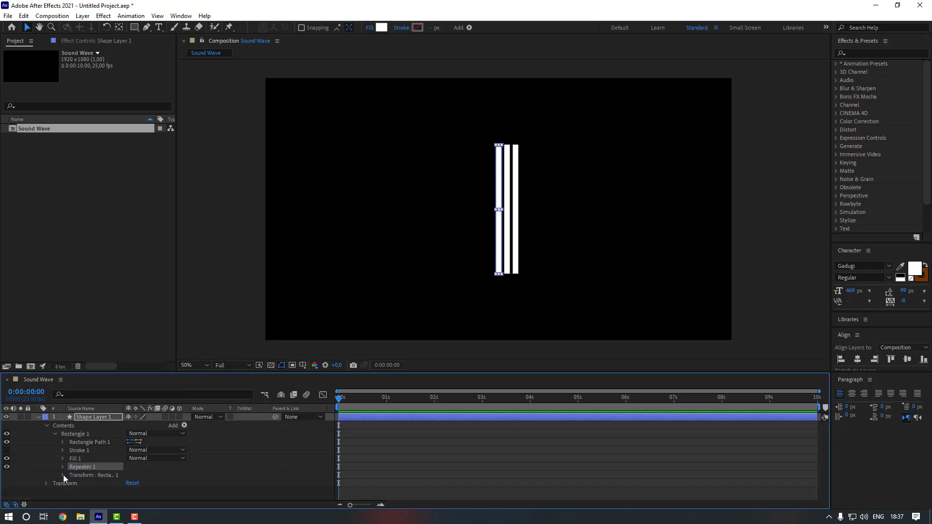
pyautogui.click(63, 468)
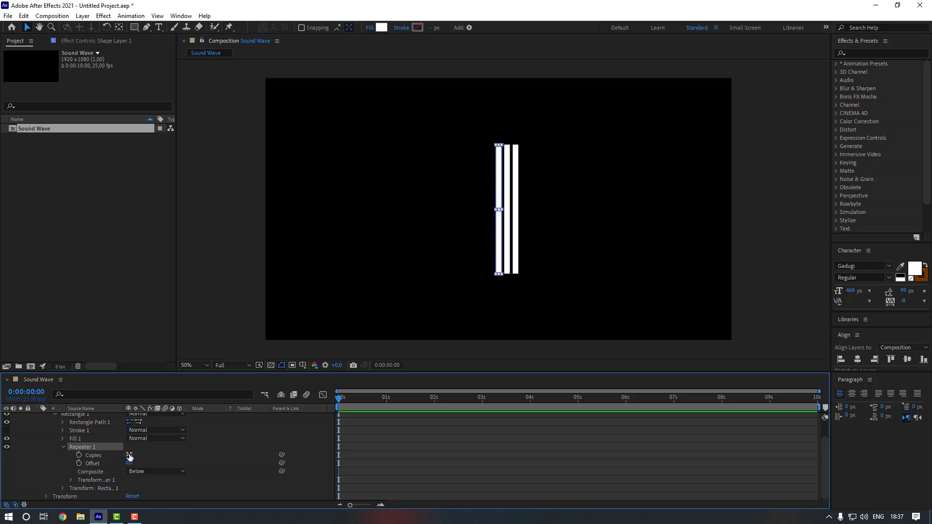
pyautogui.click(128, 455)
pyautogui.write('31')
pyautogui.press('Return')
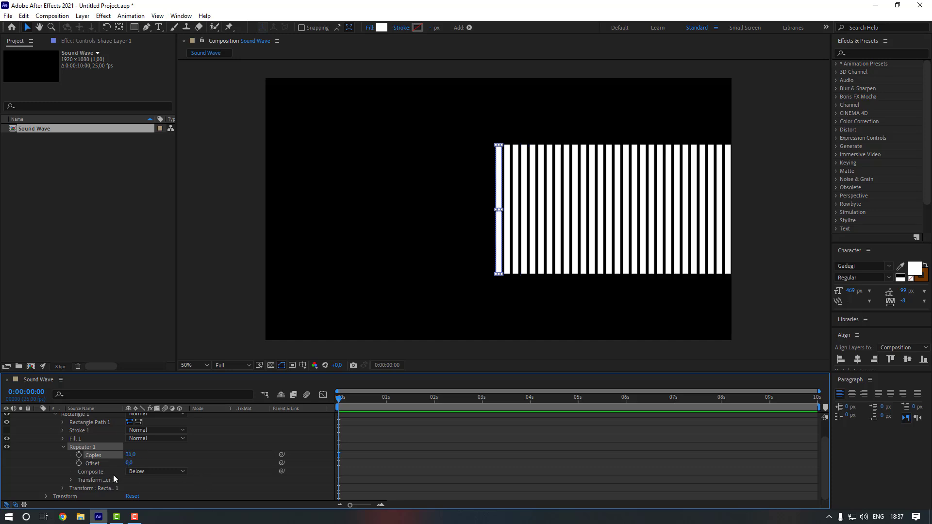
# Set the Repeater offset to -15 and collapse its settings
pyautogui.click(129, 462)
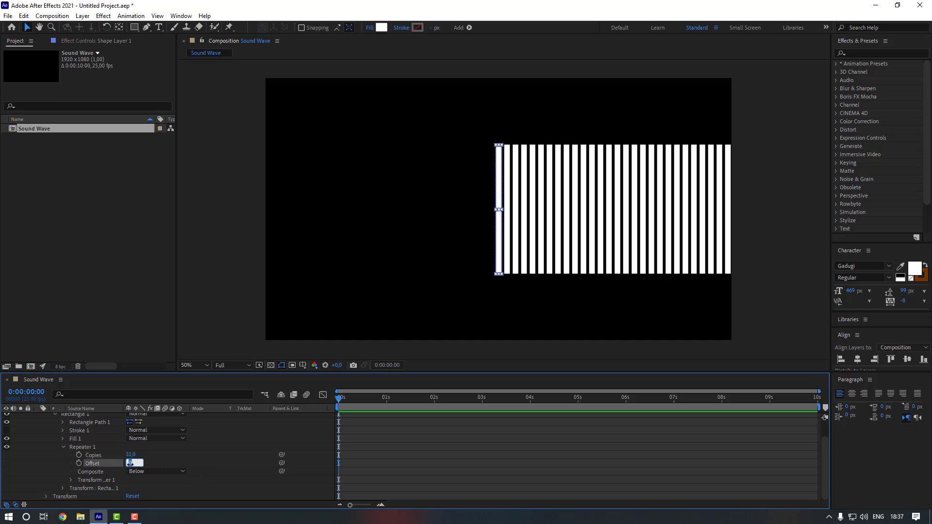
pyautogui.write('-15')
pyautogui.press('Return')
pyautogui.click(130, 463)
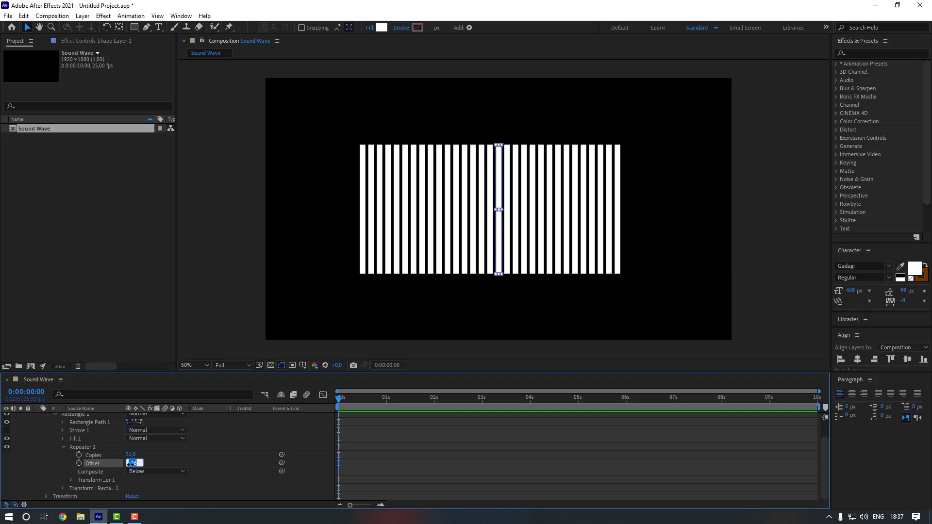
pyautogui.write('-15')
pyautogui.press('Return')
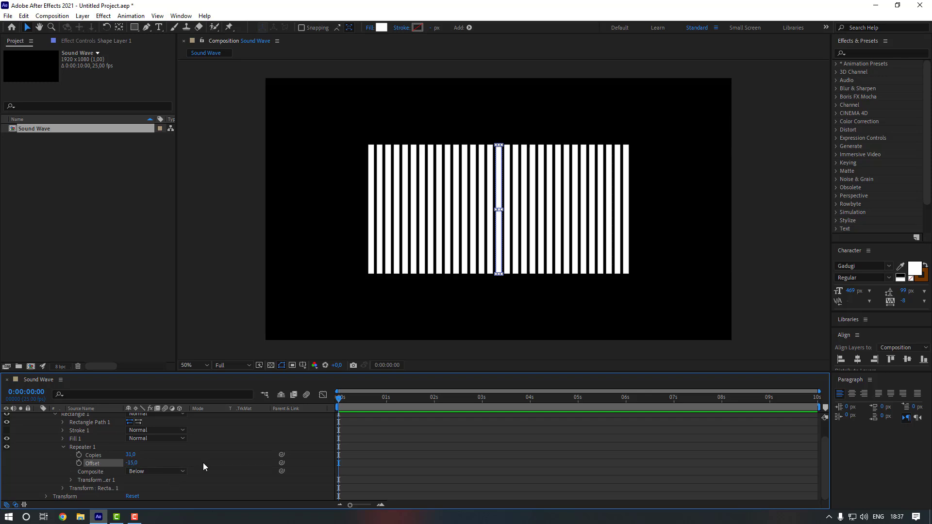
pyautogui.click(211, 456)
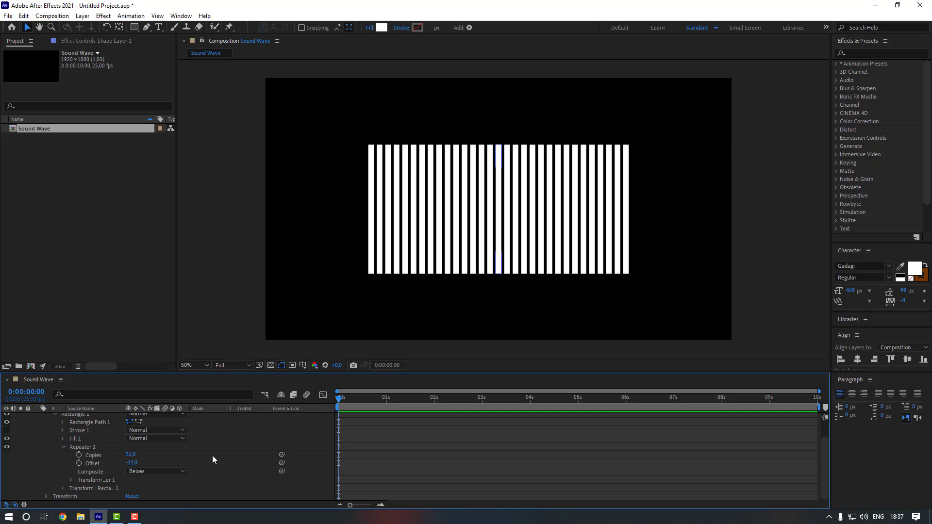
pyautogui.click(62, 447)
# Add a Wiggle Transform to Rectangle 1 with unlinked scale, vertical scale 34%
pyautogui.click(88, 434)
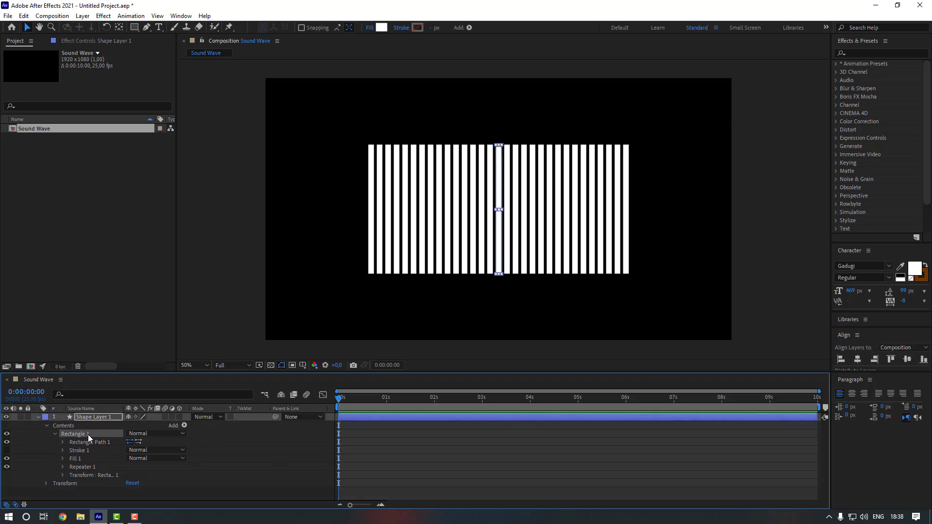
pyautogui.click(184, 425)
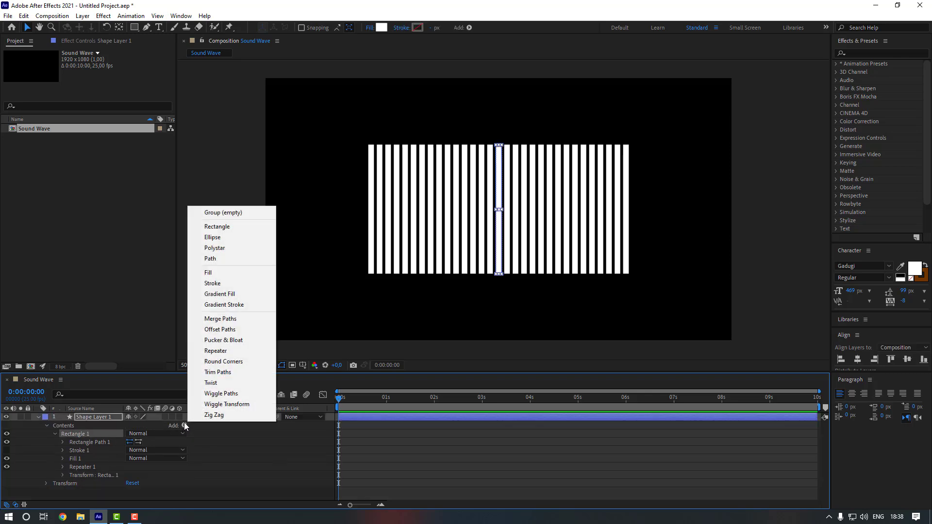
pyautogui.click(218, 408)
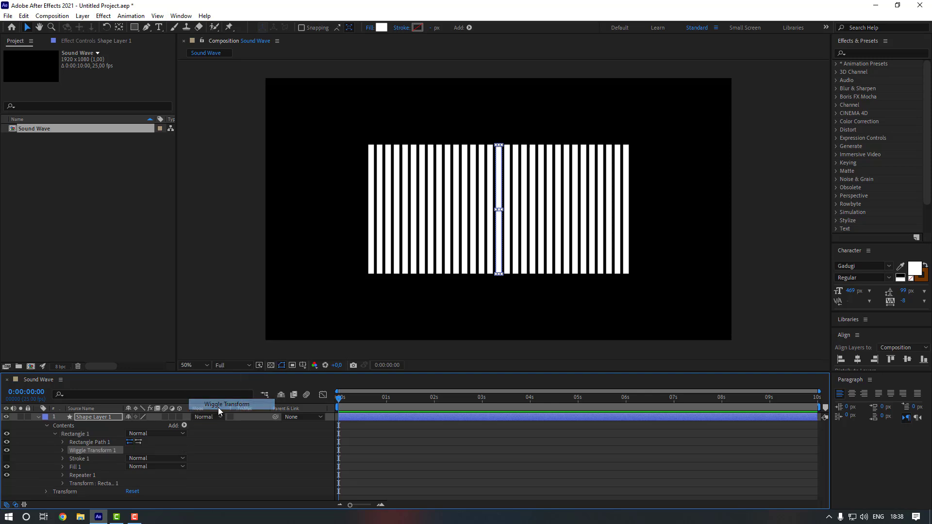
pyautogui.click(62, 450)
pyautogui.scroll(-1, 102, 446)
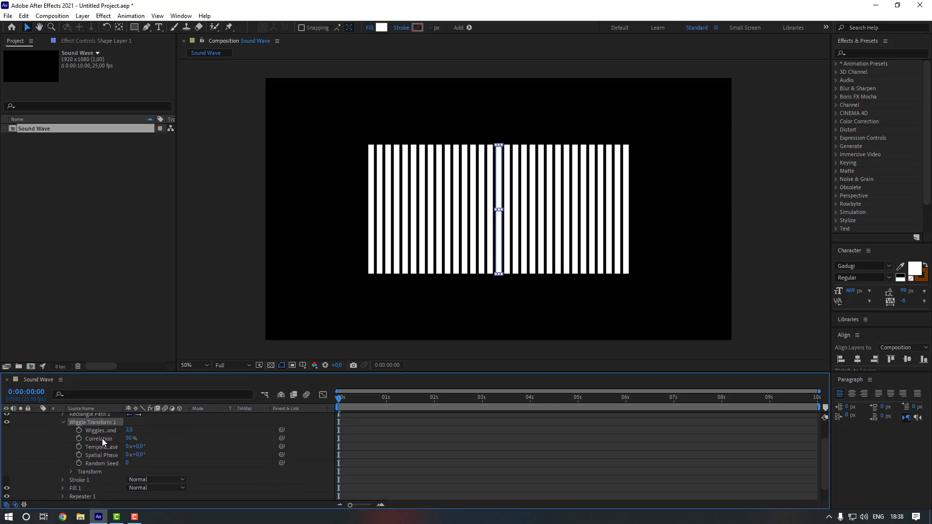
pyautogui.click(71, 471)
pyautogui.scroll(-2, 103, 463)
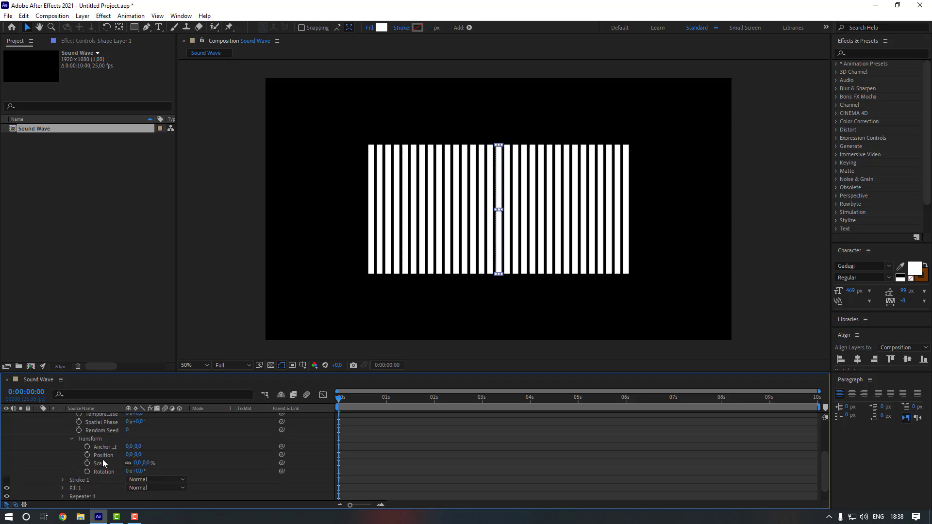
pyautogui.click(128, 463)
pyautogui.moveTo(145, 463); pyautogui.dragTo(181, 466)
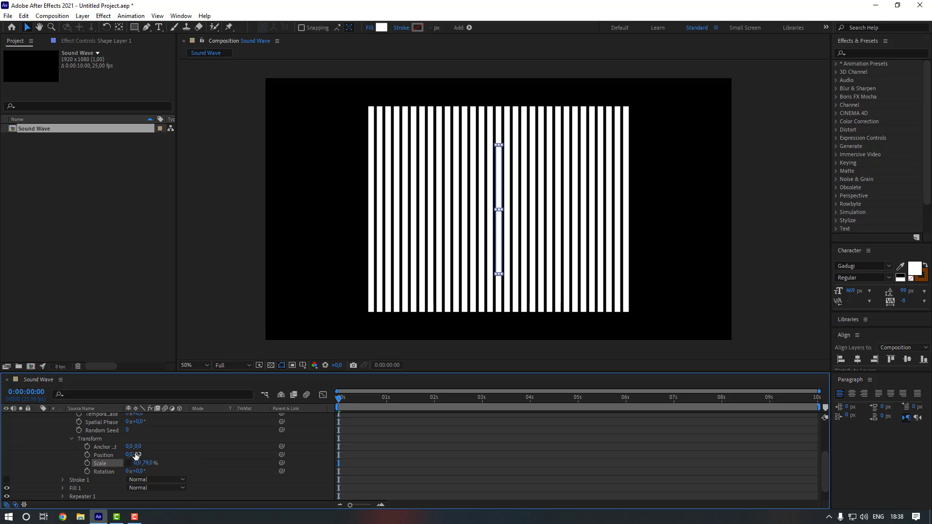
pyautogui.scroll(2, 136, 455)
# Set the wiggle Correlation to 75% and Random Seed to 30
pyautogui.click(131, 447)
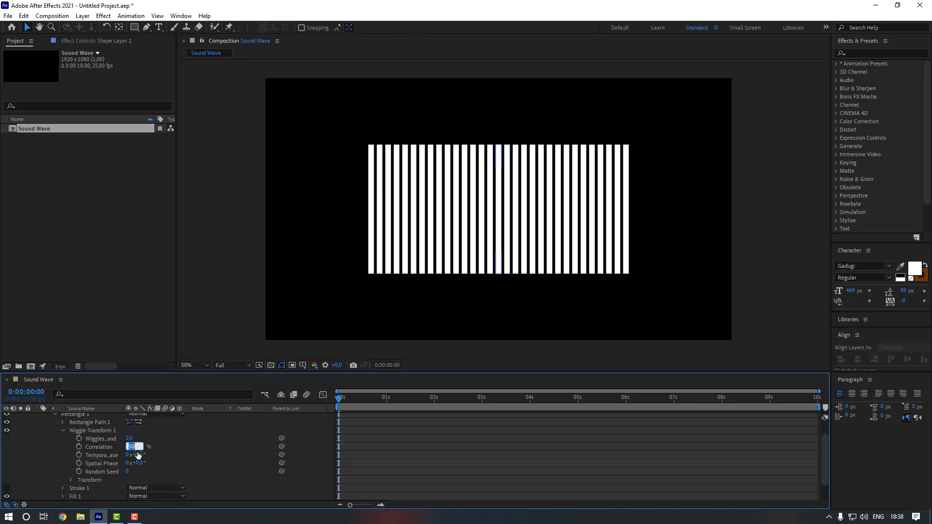
pyautogui.write('75')
pyautogui.press('Return')
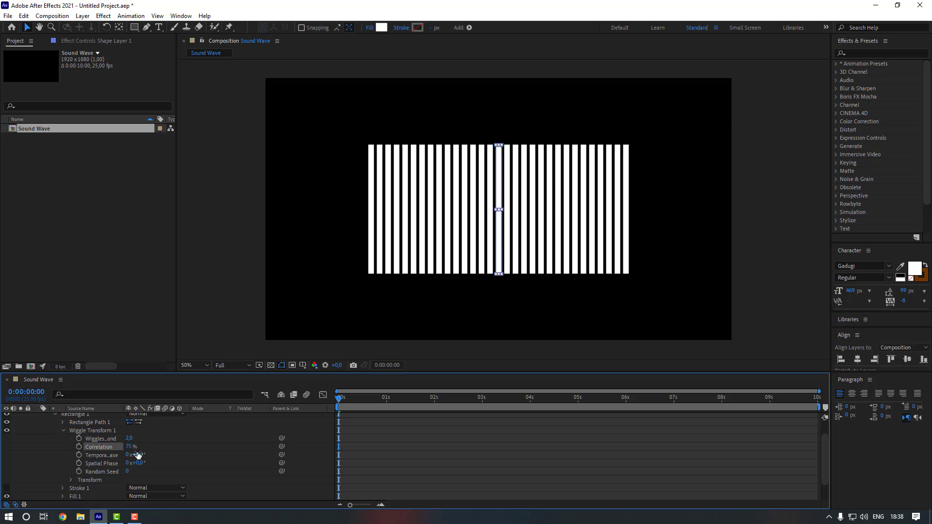
pyautogui.click(127, 472)
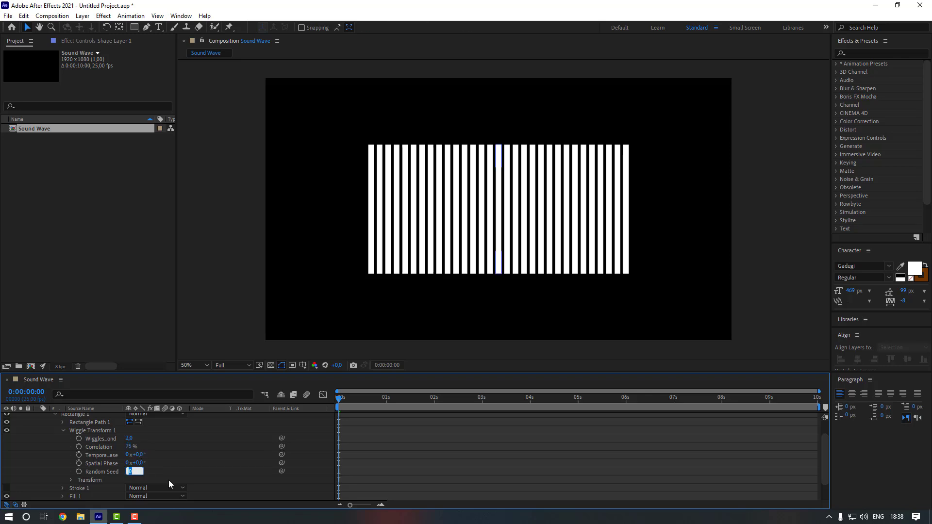
pyautogui.write('30')
pyautogui.press('Return')
# Move Wiggle Transform 1 below Repeater 1 and set its unlinked Y scale to 79%
pyautogui.click(63, 431)
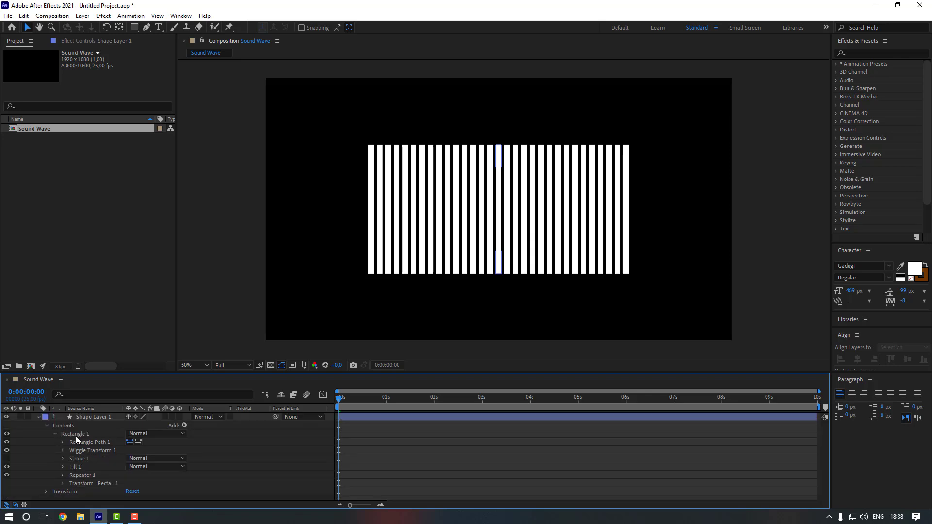
pyautogui.moveTo(90, 450); pyautogui.dragTo(85, 481)
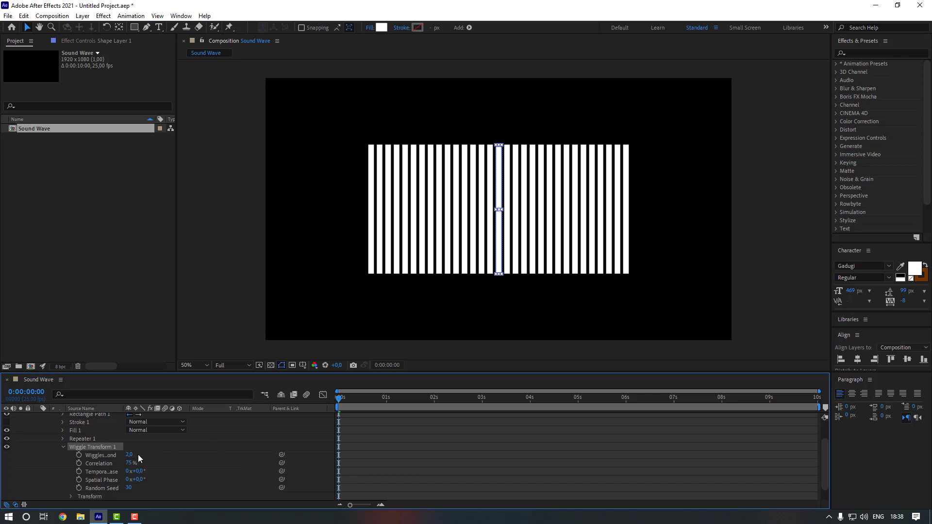
pyautogui.click(63, 475)
pyautogui.click(72, 480)
pyautogui.scroll(-2, 121, 477)
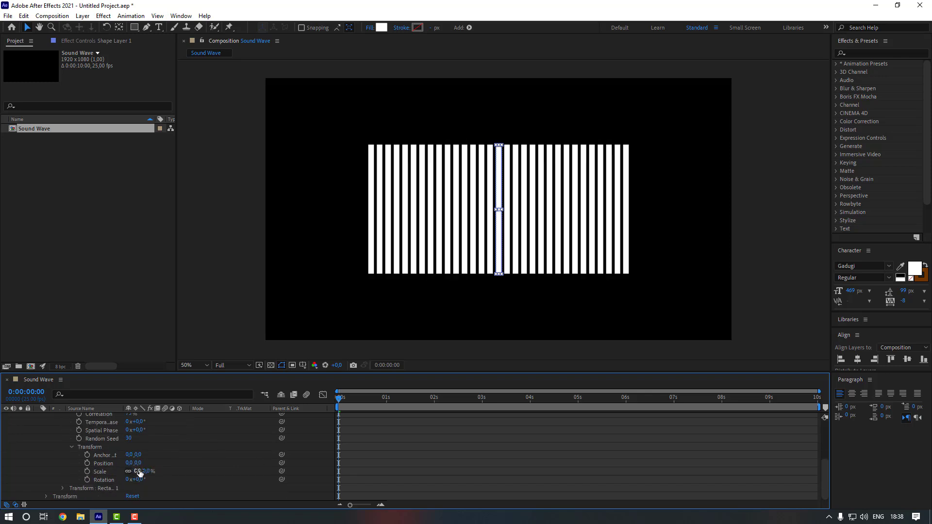
pyautogui.click(128, 472)
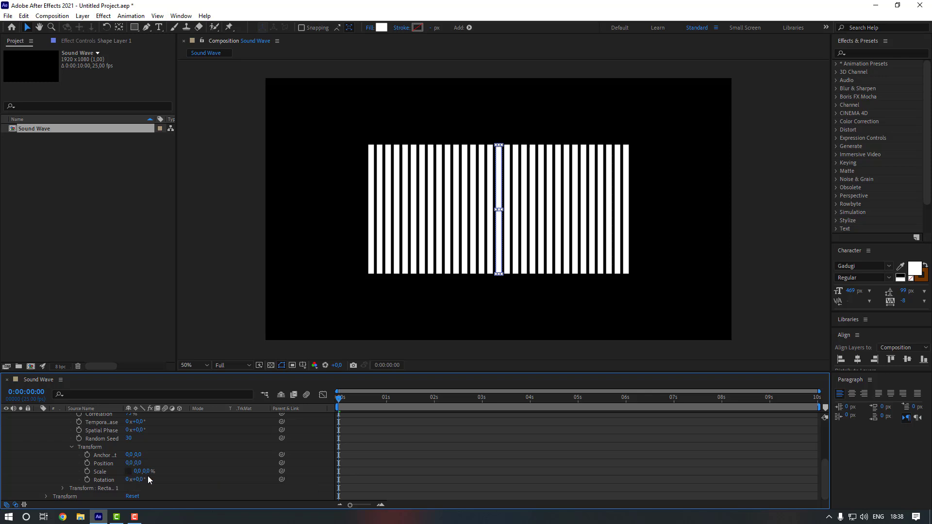
pyautogui.moveTo(146, 471)
pyautogui.mouseDown()
pyautogui.moveTo(182, 479)
pyautogui.moveTo(158, 475)
pyautogui.mouseUp()
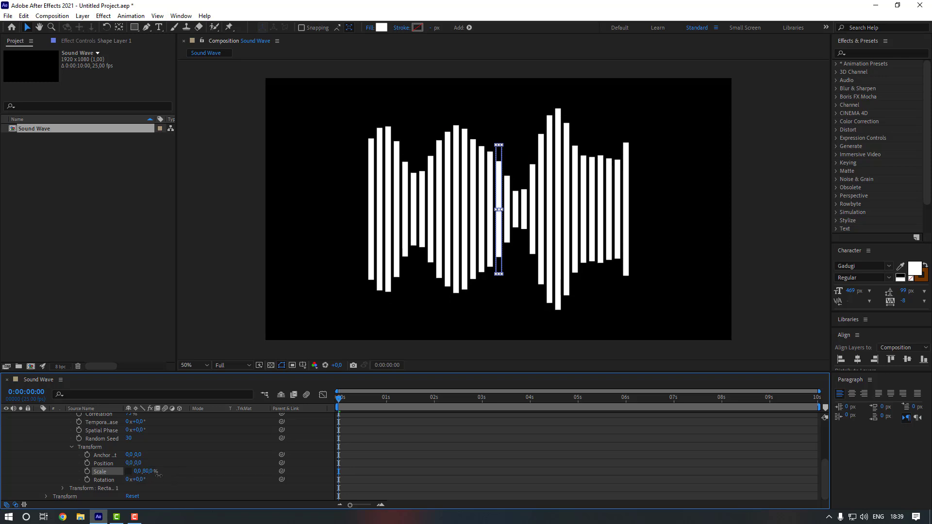
pyautogui.click(185, 475)
# Preview the bars wiggling at 2.0 wiggles per second
pyautogui.press('space')
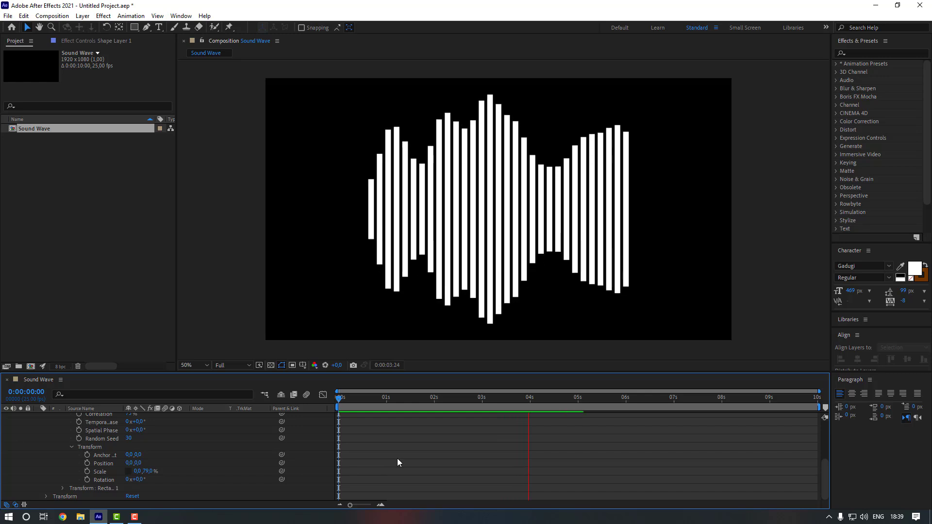
pyautogui.press('space')
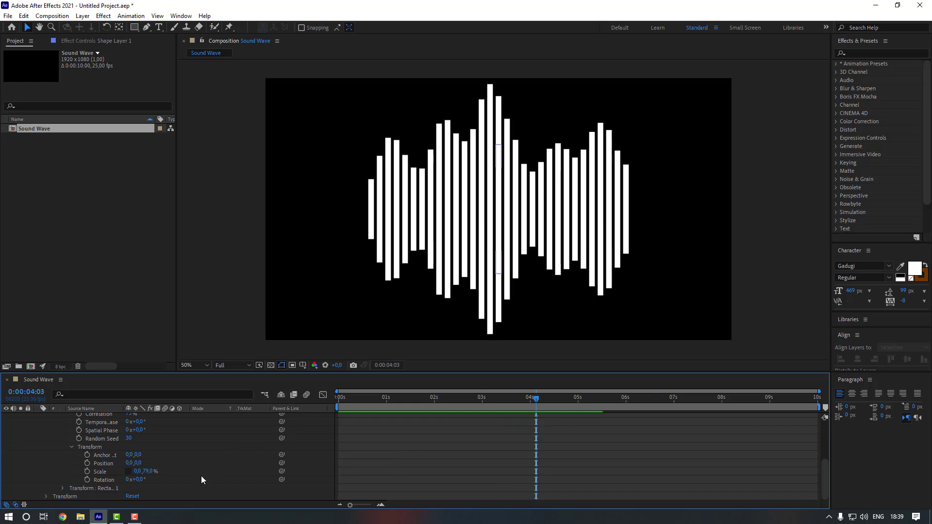
pyautogui.scroll(1, 201, 476)
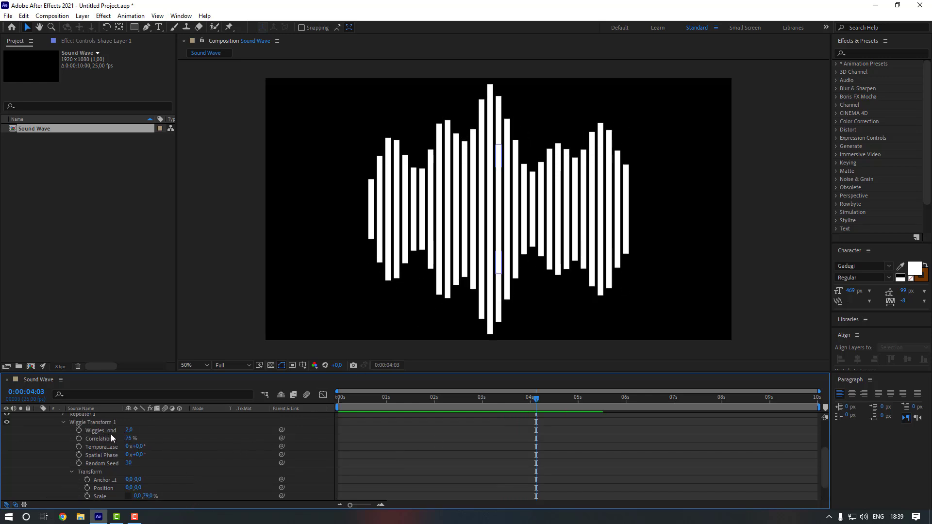
# Set Wiggles/Second to 1,4 and preview the slower wave from the start
pyautogui.click(130, 431)
pyautogui.write('1,4')
pyautogui.press('Return')
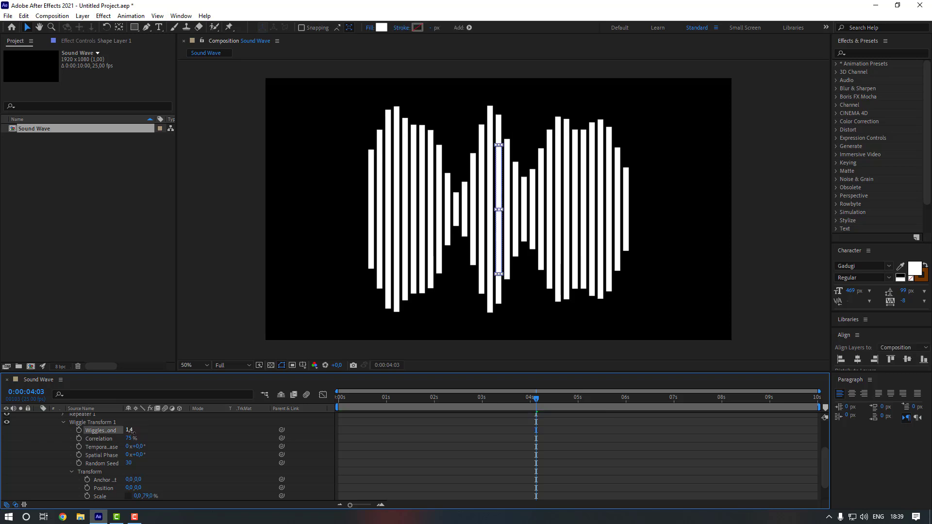
pyautogui.click(429, 406)
pyautogui.press('Home')
pyautogui.press('space')
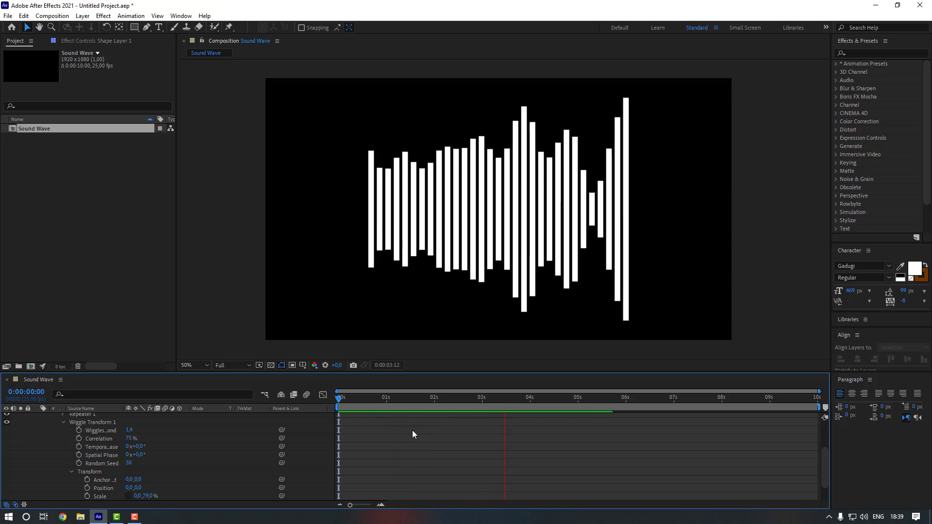
pyautogui.press('space')
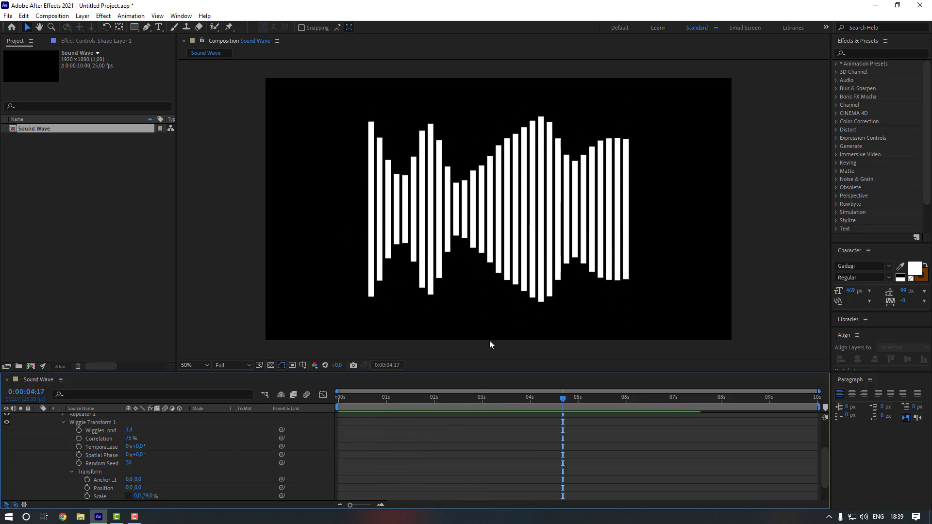
# Set Repeater 1 to 41 copies with an offset of -20
pyautogui.click(63, 422)
pyautogui.click(62, 467)
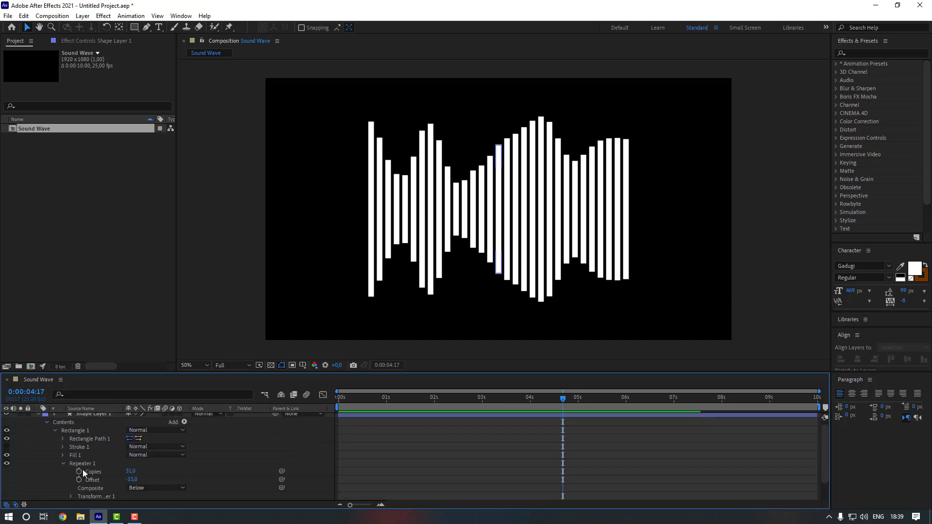
pyautogui.moveTo(131, 447); pyautogui.dragTo(135, 446)
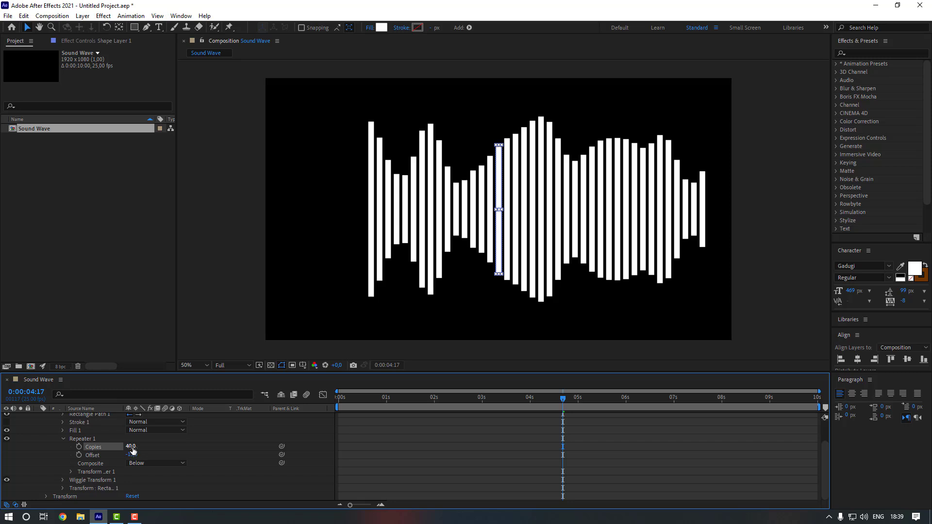
pyautogui.press('Return')
pyautogui.click(132, 454)
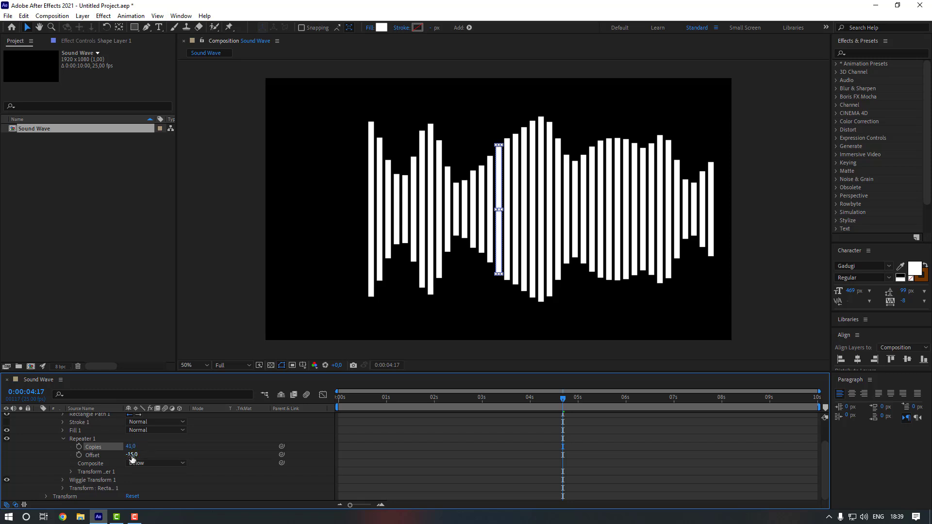
pyautogui.write('-20')
pyautogui.press('Return')
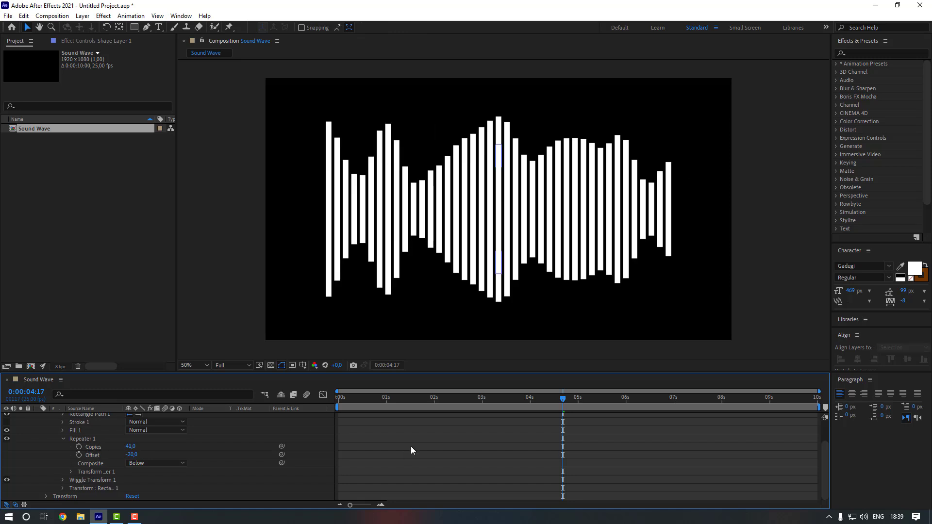
# Preview the wider 41-bar wave and collapse Shape Layer 1
pyautogui.press('space')
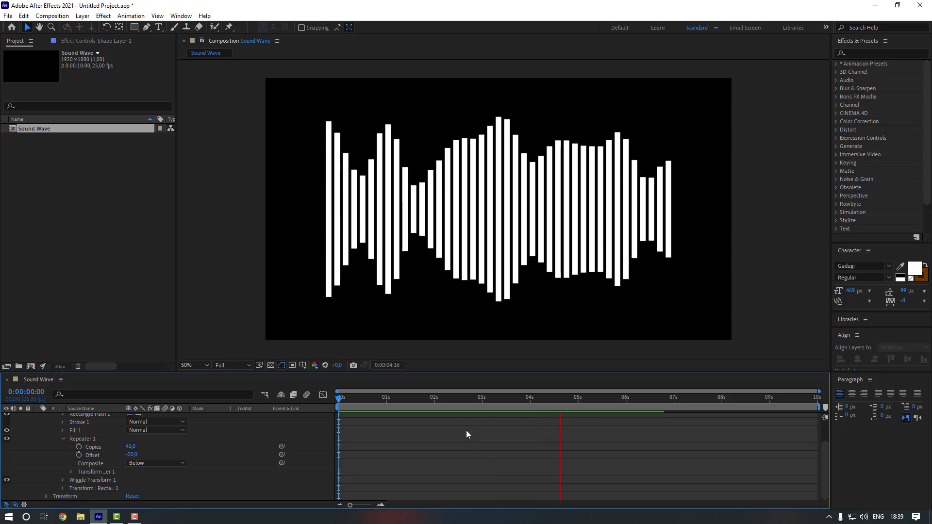
pyautogui.press('space')
pyautogui.scroll(3, 234, 448)
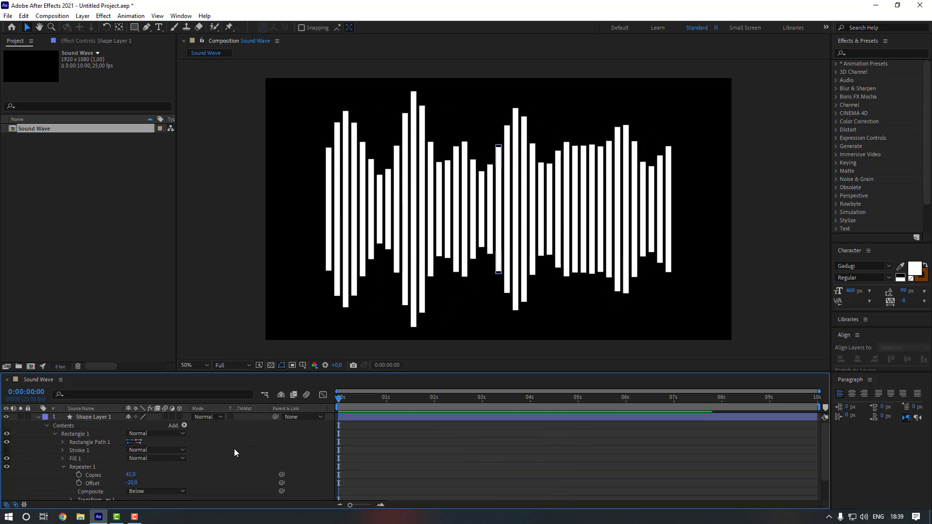
pyautogui.click(39, 417)
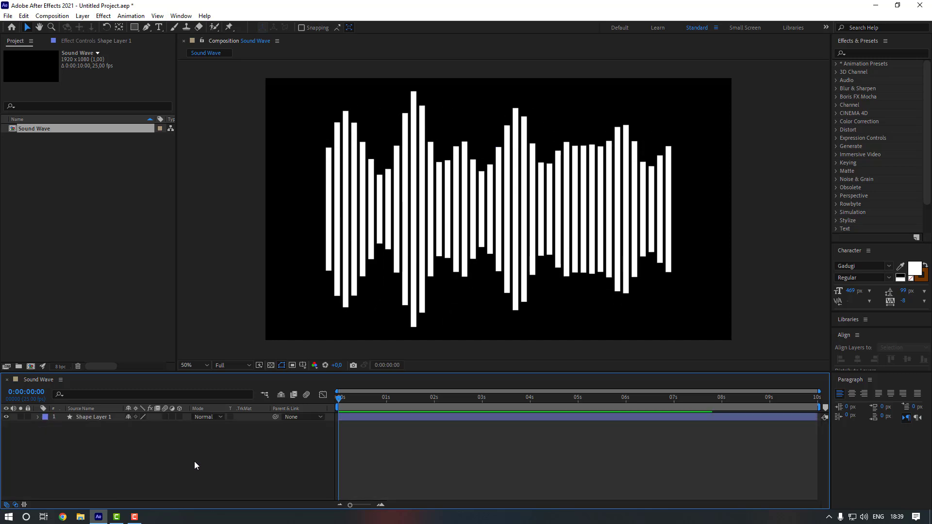
# Apply the 4-Color Gradient effect to the shape layer
pyautogui.click(872, 54)
pyautogui.write('4-')
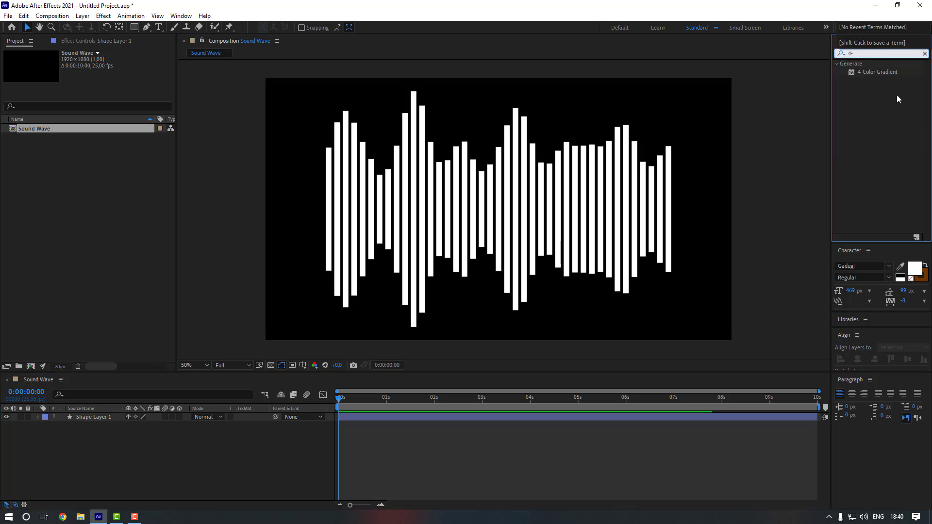
pyautogui.moveTo(888, 71); pyautogui.dragTo(387, 415)
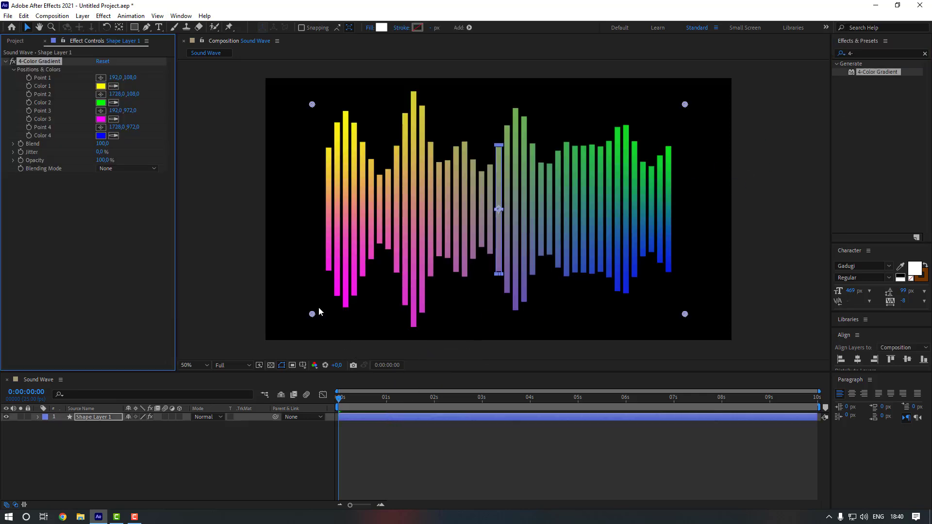
# Set gradient Color 4 to cyan and Color 3 to purple
pyautogui.click(101, 136)
pyautogui.moveTo(759, 342)
pyautogui.mouseDown()
pyautogui.moveTo(756, 335)
pyautogui.moveTo(750, 355)
pyautogui.moveTo(787, 378)
pyautogui.mouseUp()
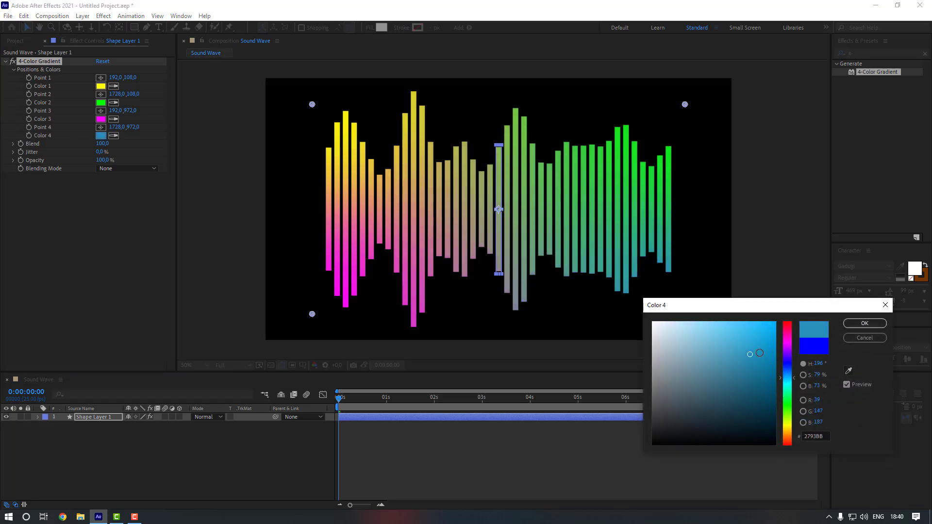
pyautogui.click(759, 329)
pyautogui.click(847, 324)
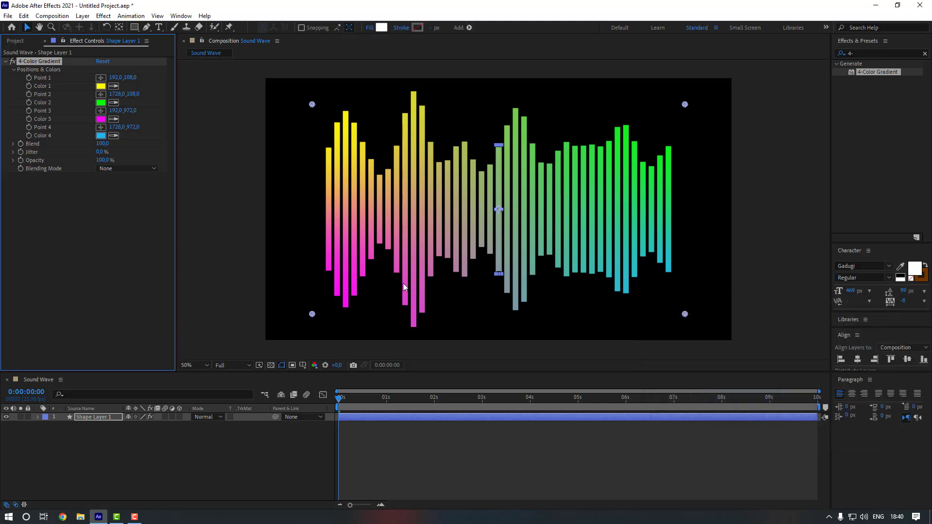
pyautogui.click(101, 120)
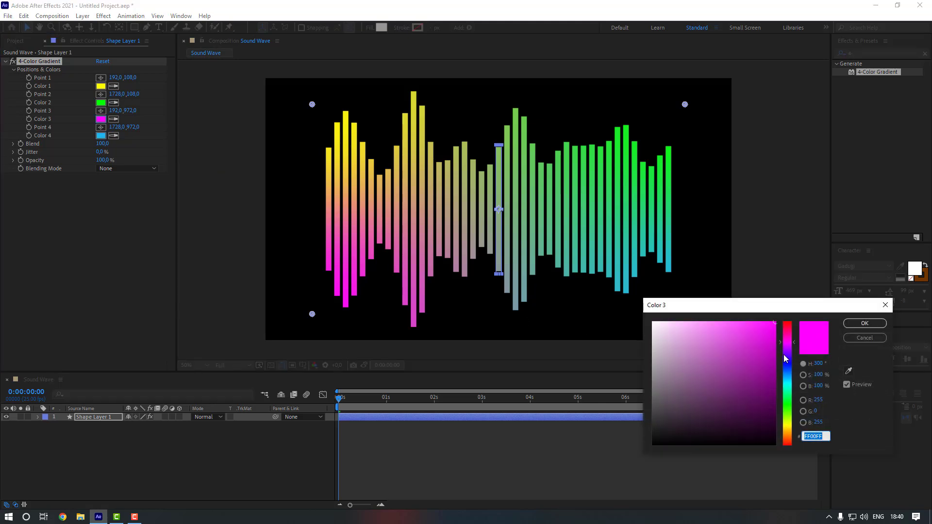
pyautogui.moveTo(788, 345)
pyautogui.mouseDown()
pyautogui.moveTo(789, 354)
pyautogui.moveTo(745, 360)
pyautogui.mouseUp()
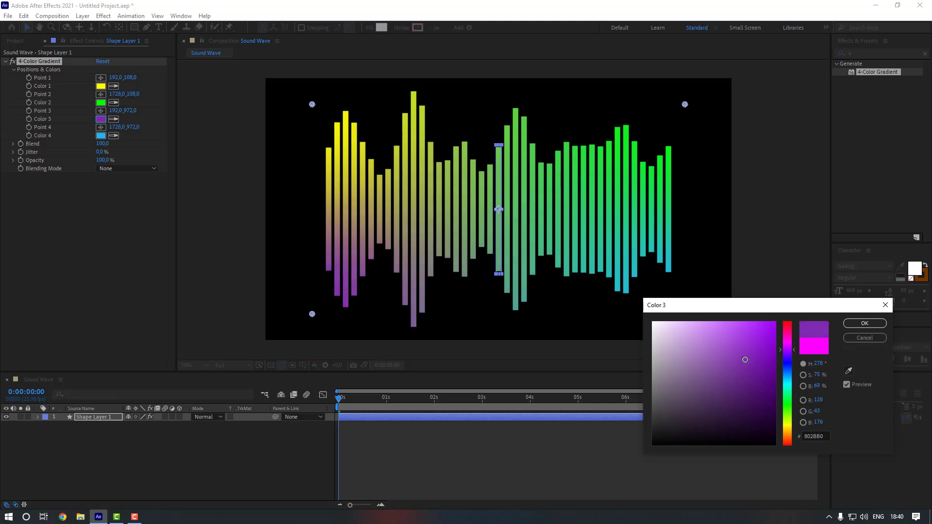
pyautogui.click(865, 323)
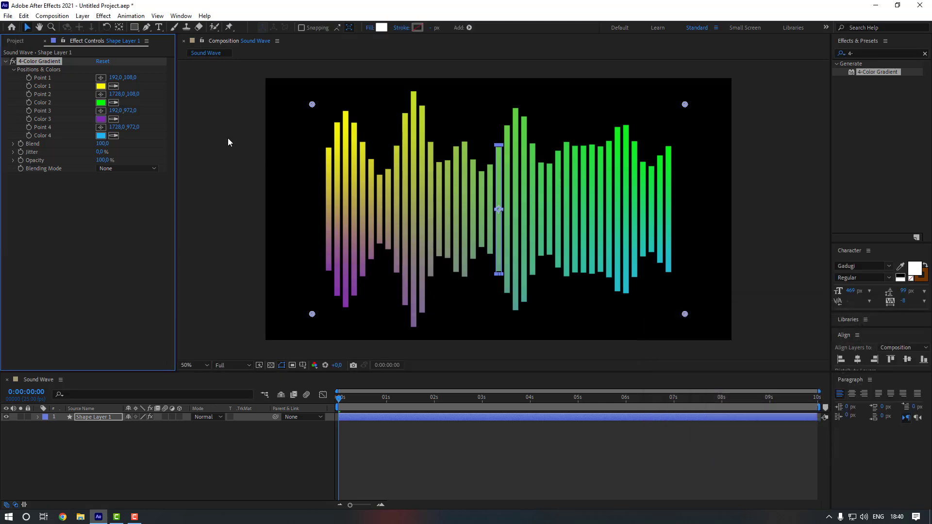
# Set gradient Color 2 to soft green and Color 1 to red B93636
pyautogui.click(101, 102)
pyautogui.moveTo(754, 324)
pyautogui.mouseDown()
pyautogui.moveTo(739, 362)
pyautogui.moveTo(705, 343)
pyautogui.mouseUp()
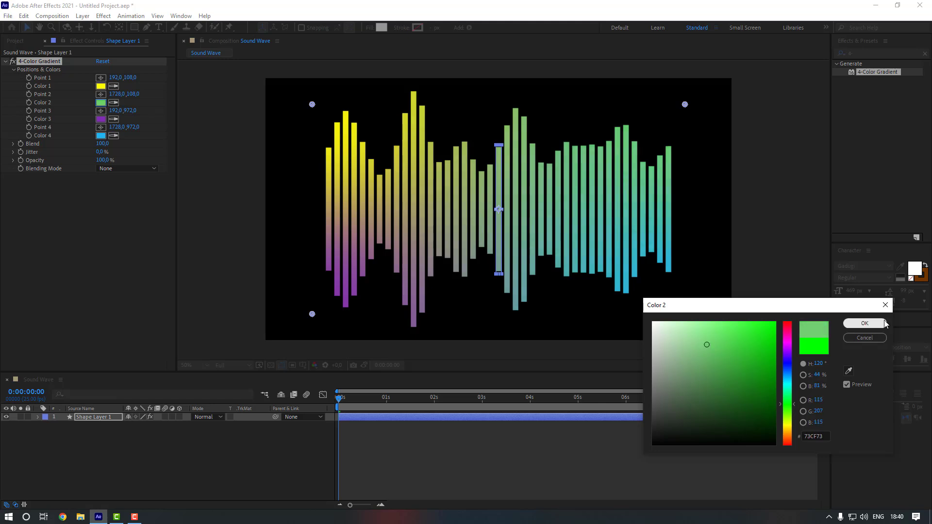
pyautogui.click(865, 324)
pyautogui.click(101, 86)
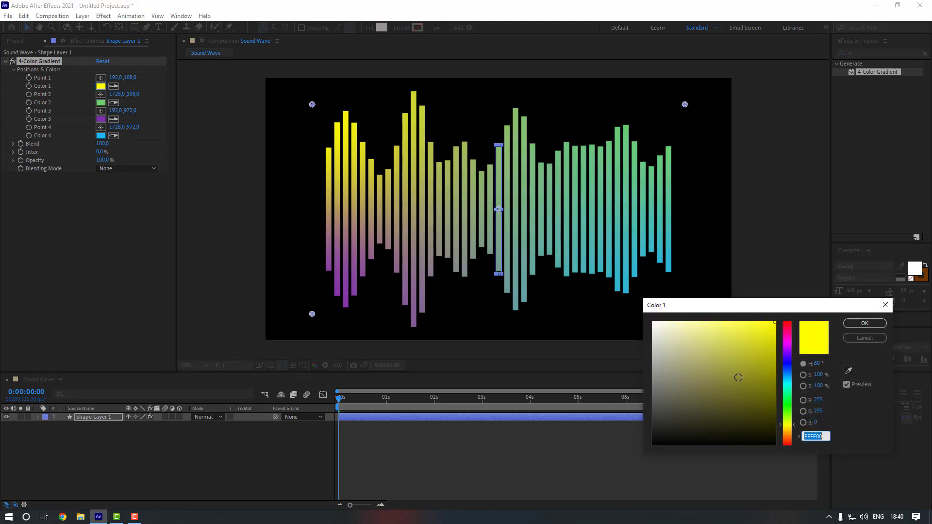
pyautogui.moveTo(787, 359)
pyautogui.mouseDown()
pyautogui.moveTo(787, 302)
pyautogui.moveTo(740, 333)
pyautogui.moveTo(746, 358)
pyautogui.mouseUp()
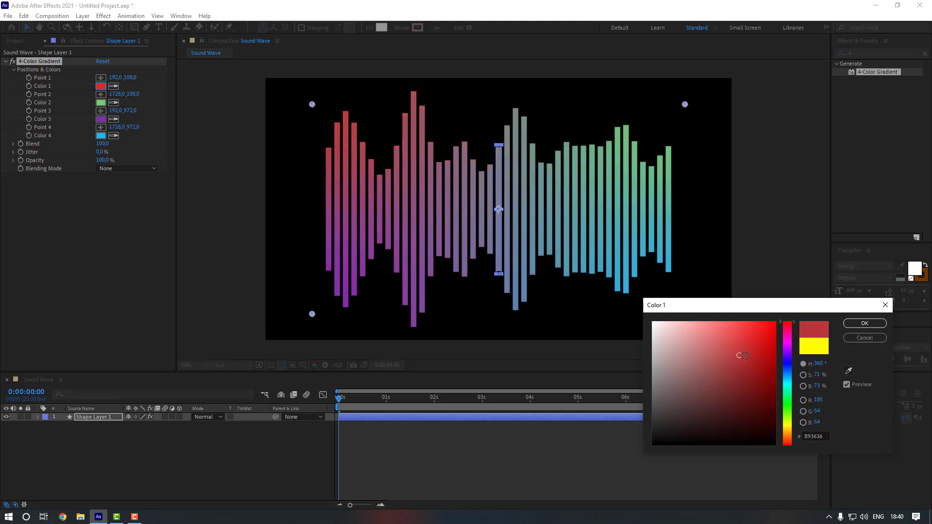
pyautogui.click(875, 324)
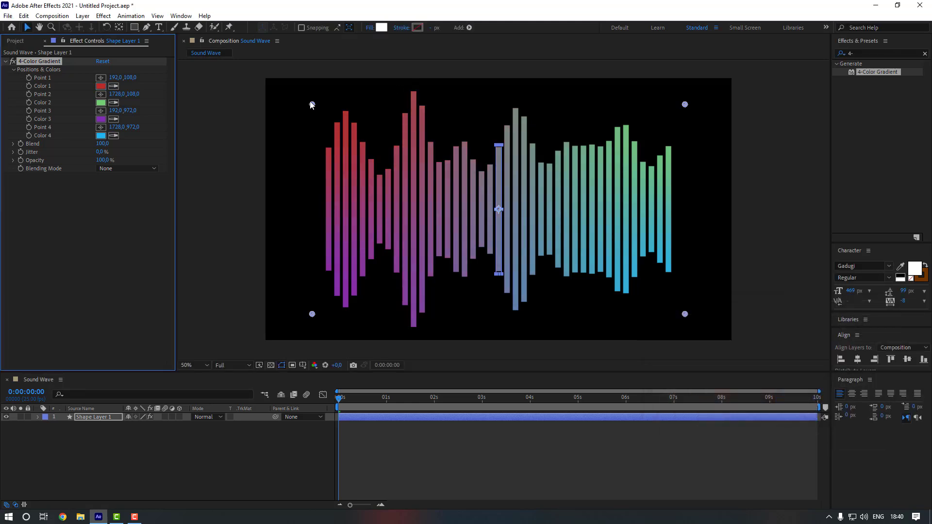
# Drag gradient points 1, 3 and 4 outside the composition's corners
pyautogui.moveTo(311, 104); pyautogui.dragTo(286, 78)
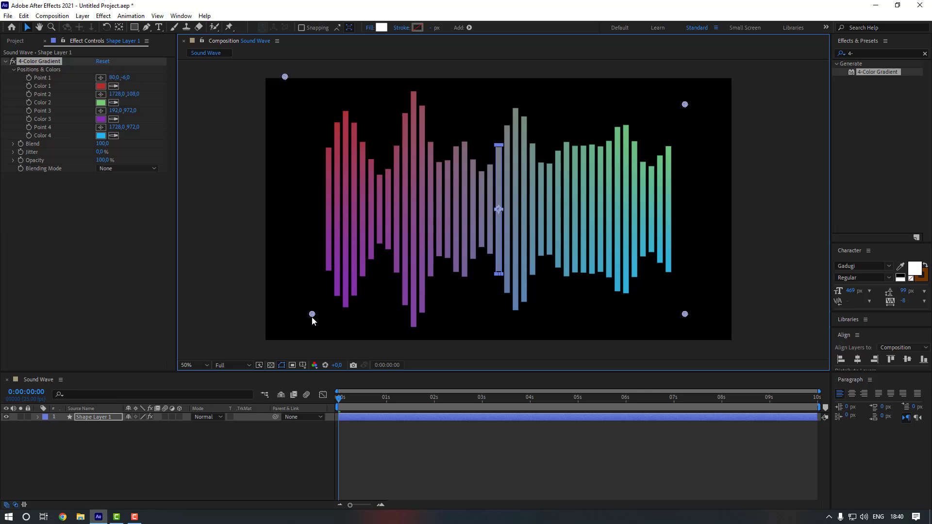
pyautogui.moveTo(312, 315); pyautogui.dragTo(291, 344)
pyautogui.moveTo(685, 315); pyautogui.dragTo(718, 350)
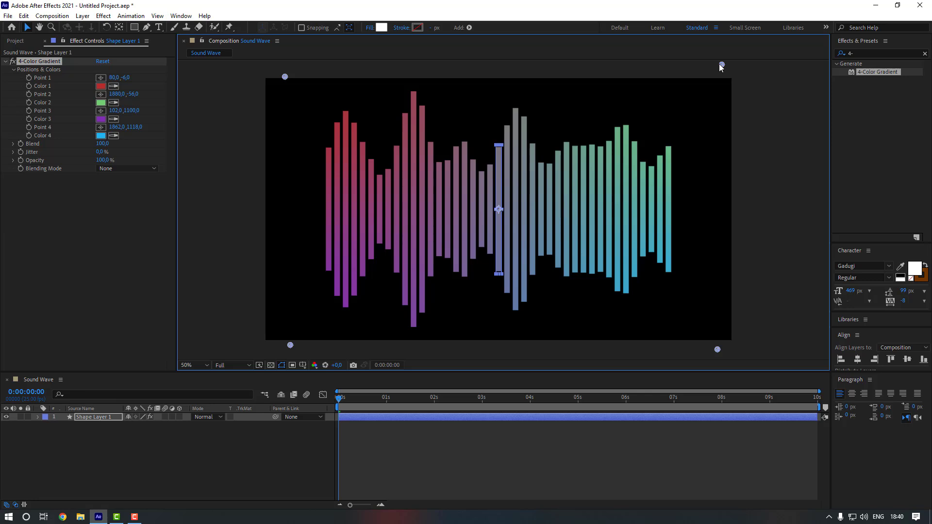
# Preview the gradient-coloured wiggling bars
pyautogui.click(427, 464)
pyautogui.press('space')
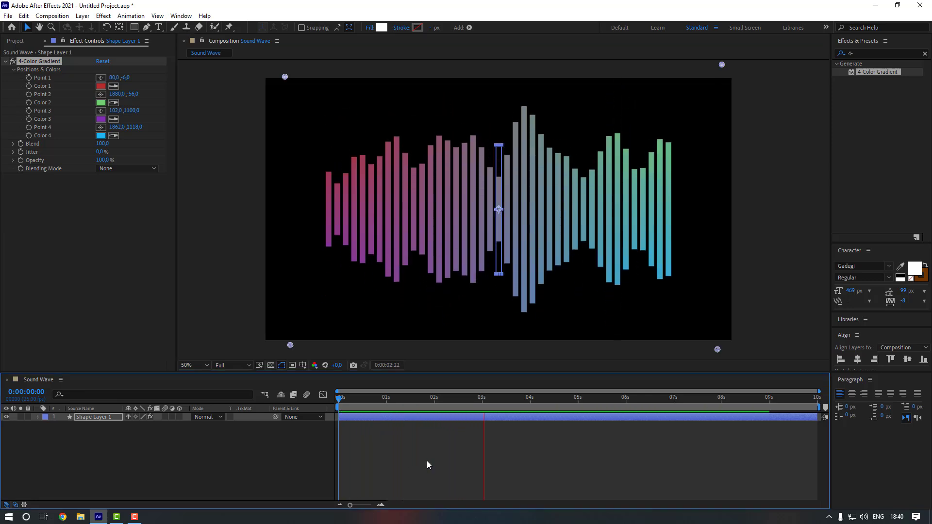
pyautogui.press('space')
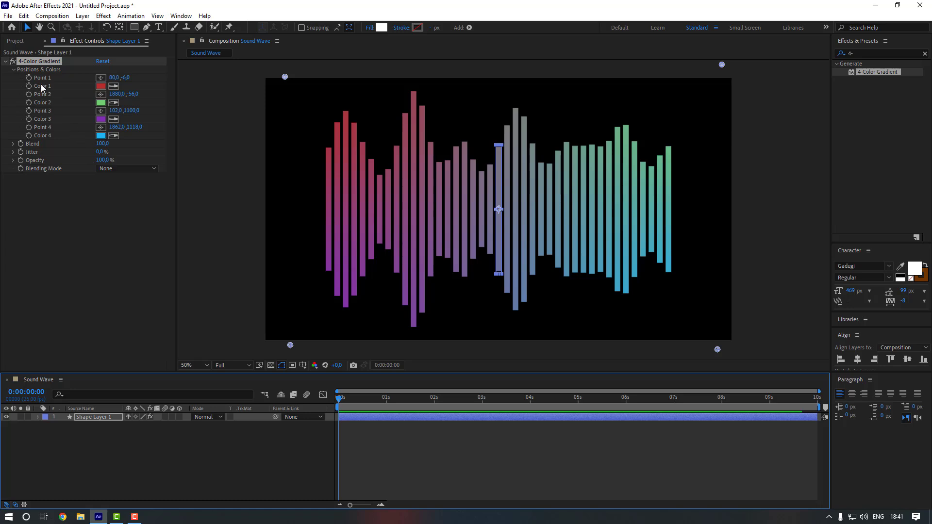
# Keyframe the gradient point positions, then move to the clip's end at 9:24 with keyframes shown
pyautogui.click(30, 78)
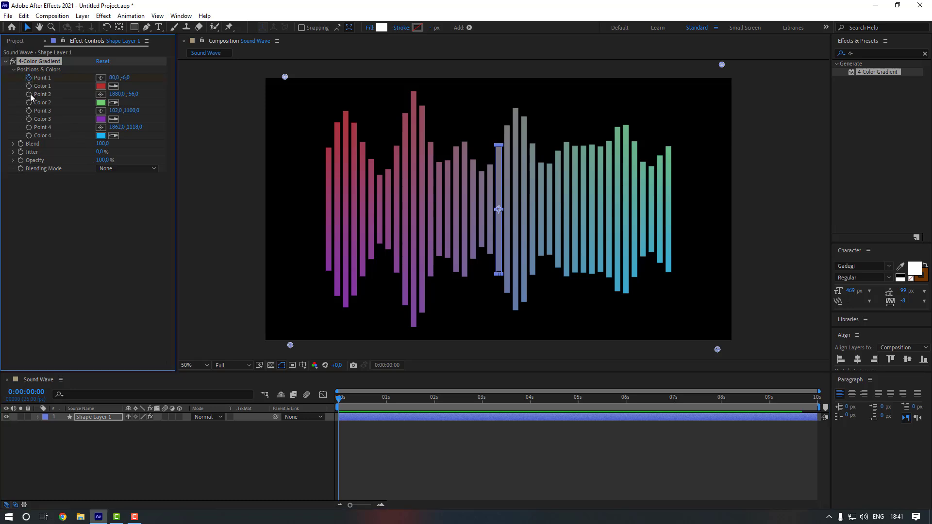
pyautogui.click(28, 111)
pyautogui.click(28, 127)
pyautogui.moveTo(340, 398); pyautogui.dragTo(873, 415)
pyautogui.press('u')
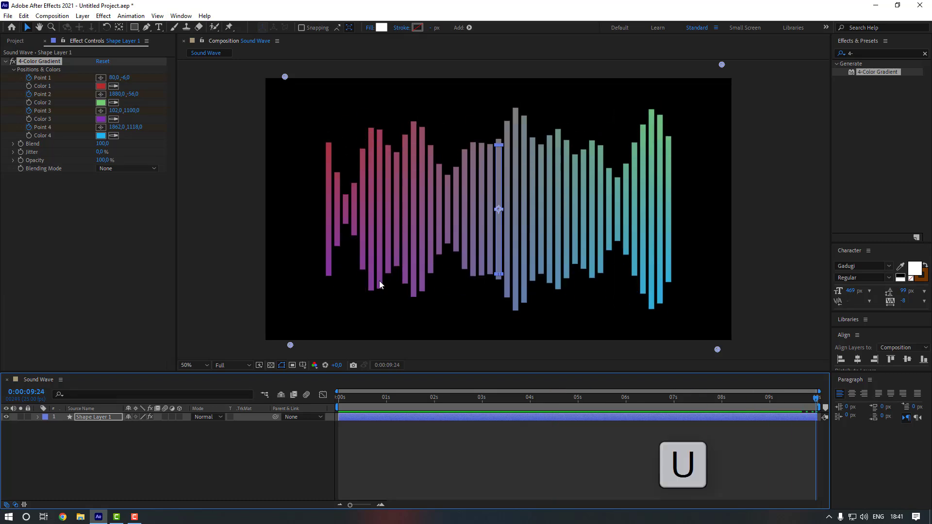
# At the end, give Point 1 Point 2's position and Point 2 Point 3's position
pyautogui.click(350, 441)
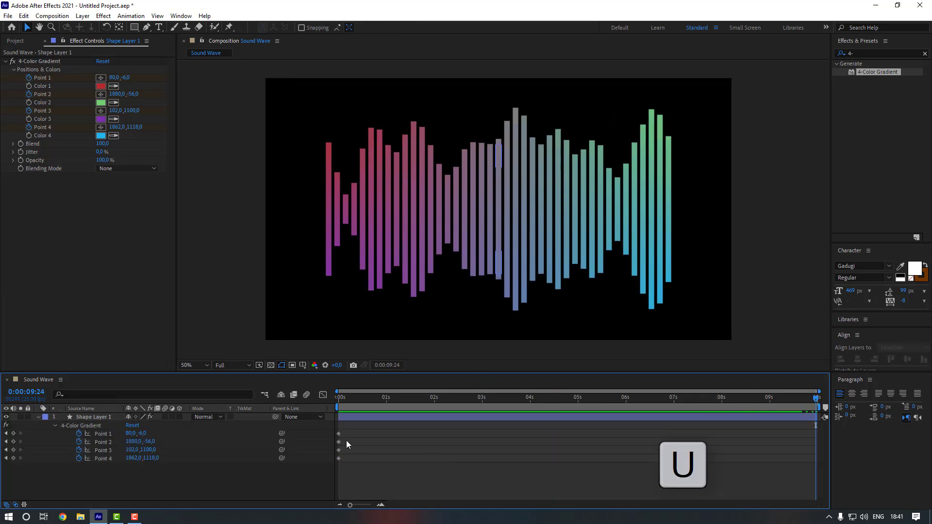
pyautogui.click(340, 442)
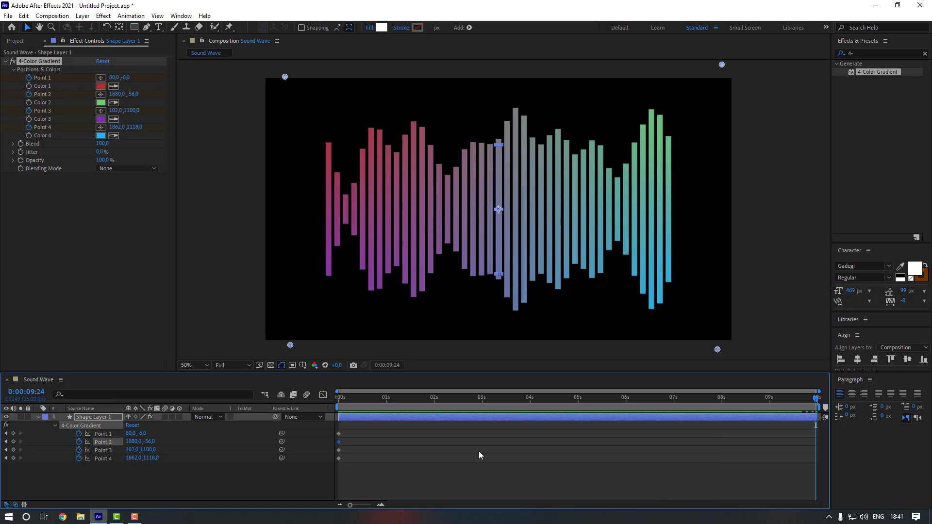
pyautogui.click(103, 433)
pyautogui.hotkey('ctrl', 'v')
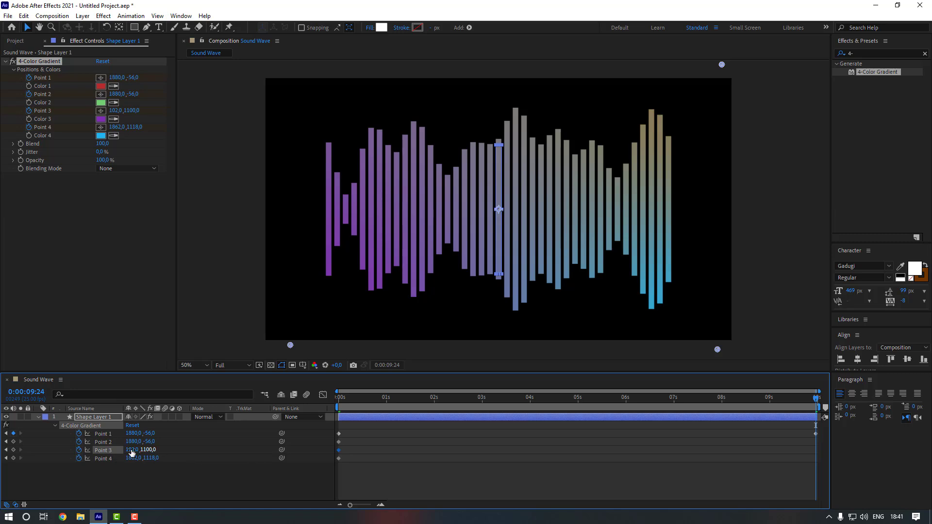
pyautogui.click(103, 441)
pyautogui.hotkey('ctrl', 'v')
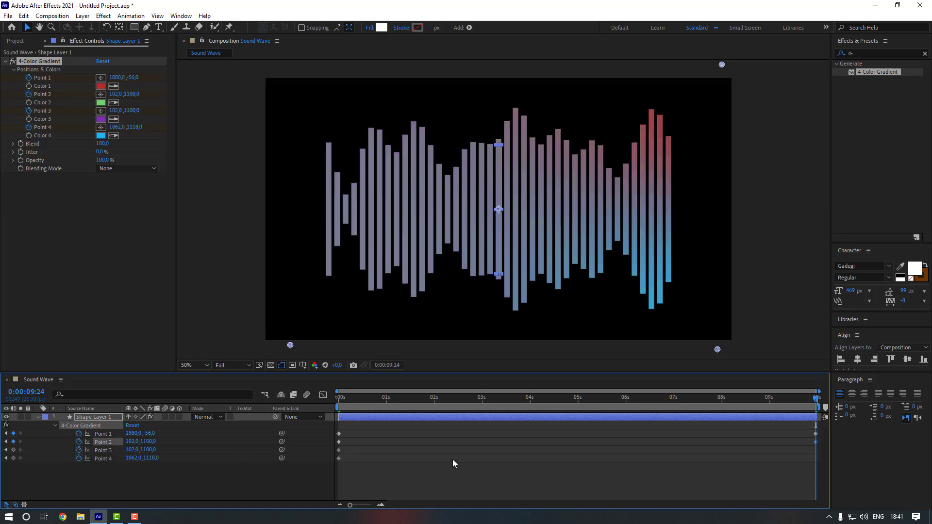
# Give Point 3 Point 4's position and Point 4 Point 1's original position, then return to the start
pyautogui.click(341, 457)
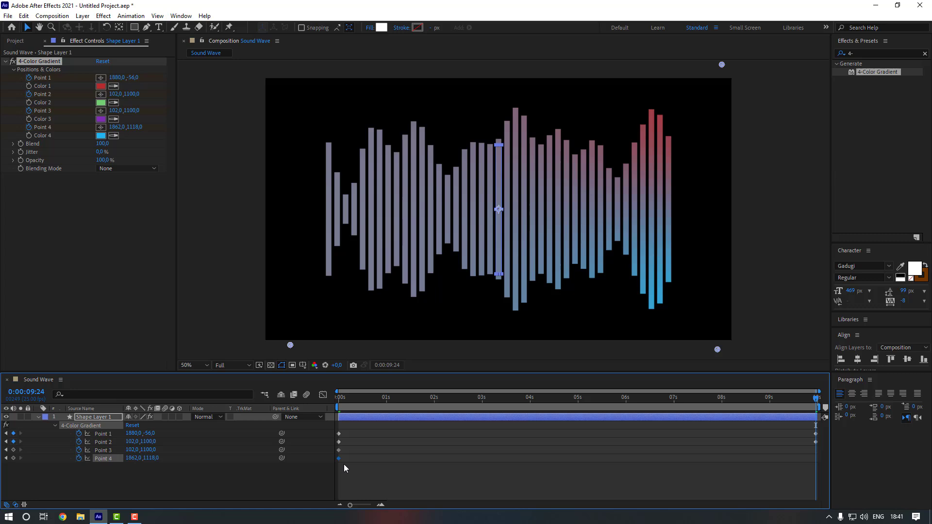
pyautogui.click(100, 453)
pyautogui.hotkey('ctrl', 'v')
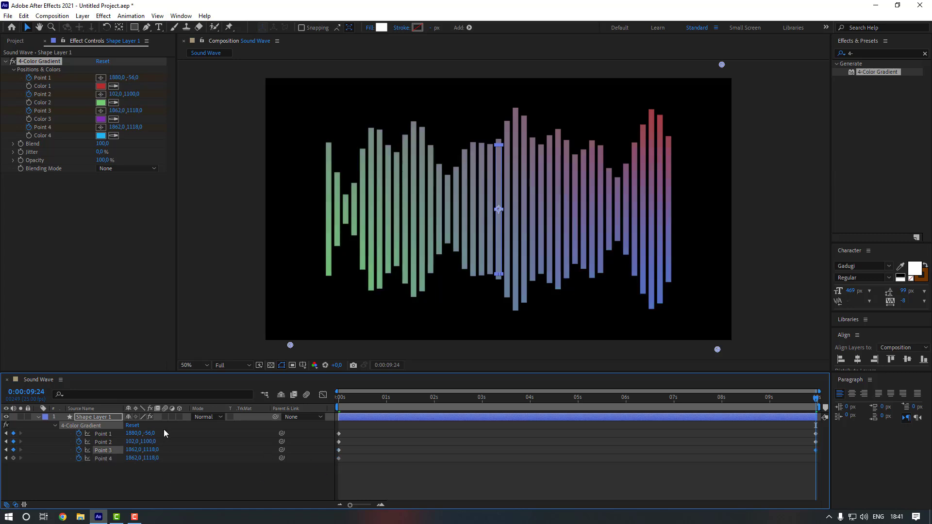
pyautogui.click(339, 434)
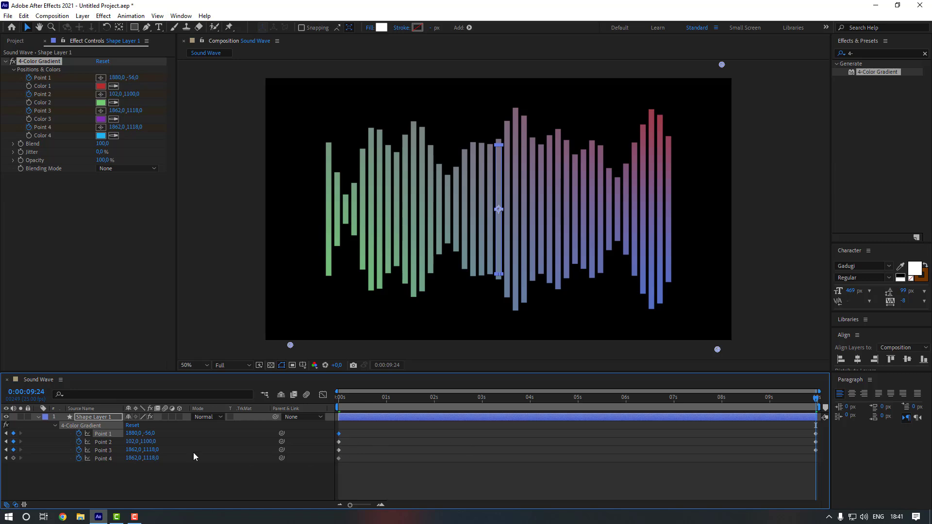
pyautogui.hotkey('ctrl', 'v')
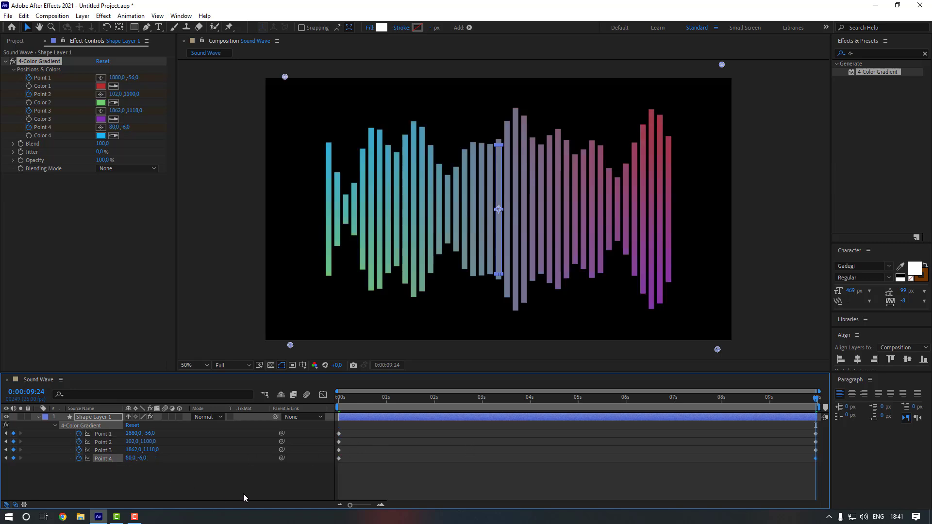
pyautogui.click(481, 485)
pyautogui.moveTo(392, 397); pyautogui.dragTo(222, 410)
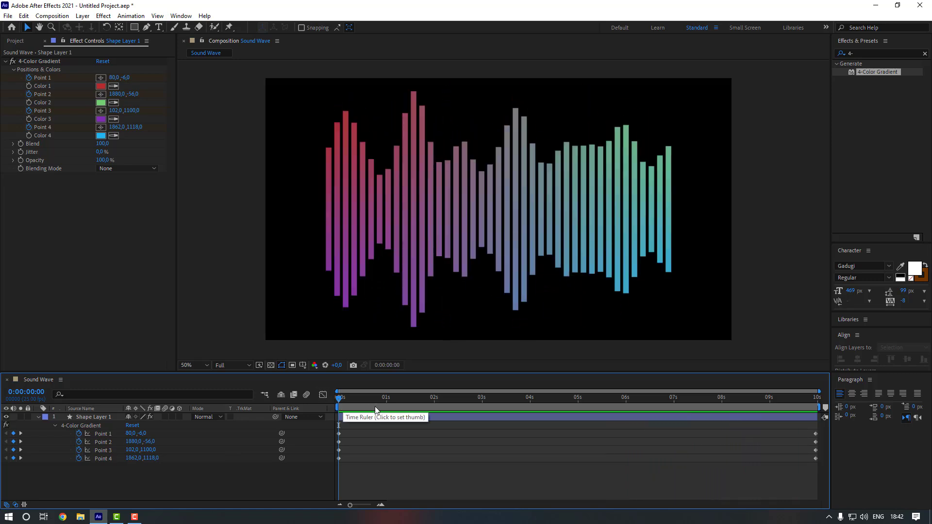
# Move the gradient end keyframes to 4 seconds, end the work area there, and preview
pyautogui.click(530, 399)
pyautogui.moveTo(800, 430); pyautogui.dragTo(529, 447)
pyautogui.press('n')
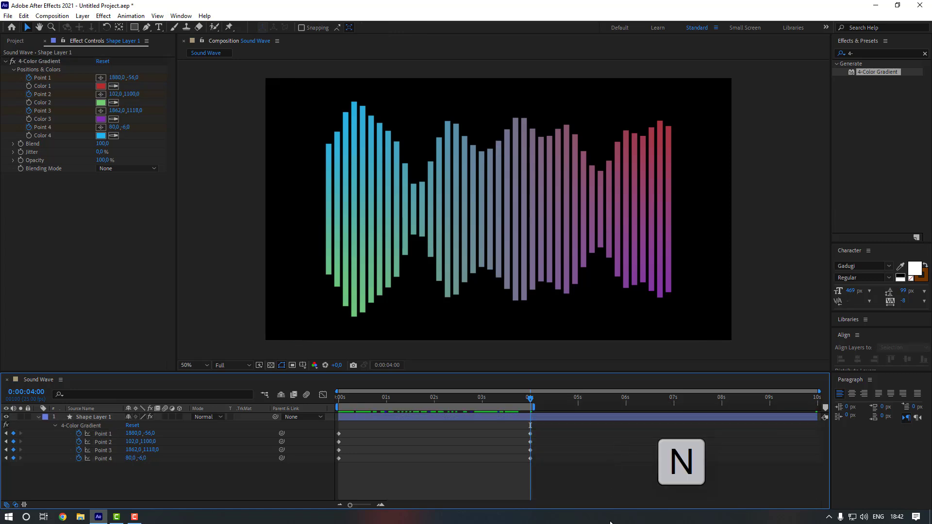
pyautogui.press('space')
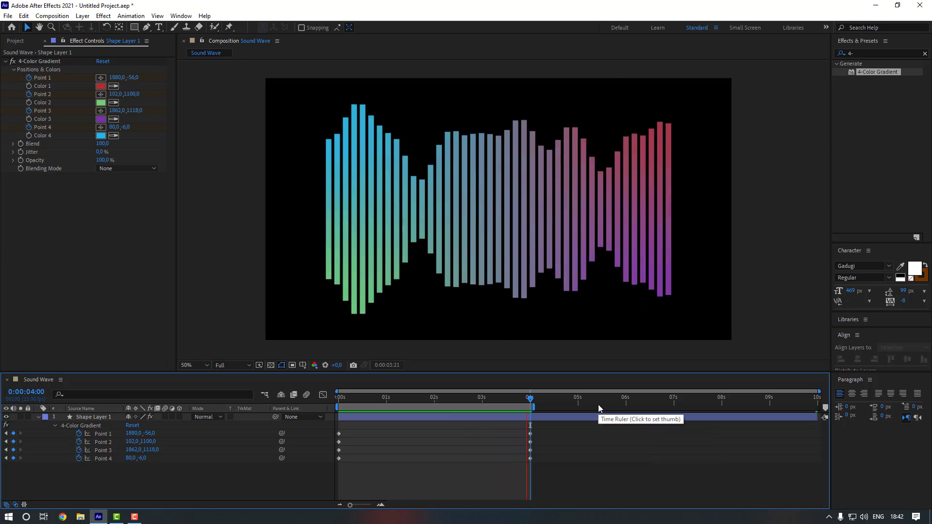
# Apply the Glow effect from Effects & Presets to Shape Layer 1
pyautogui.click(867, 54)
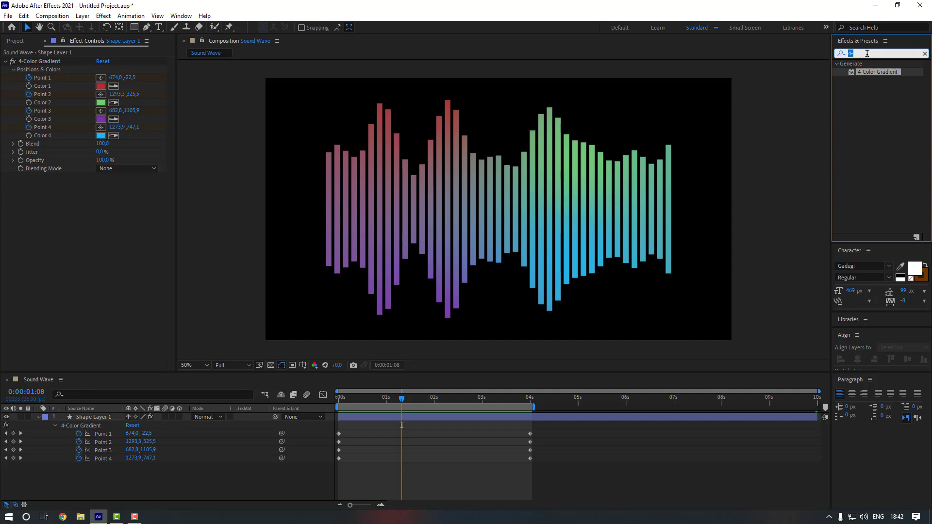
pyautogui.write('glow')
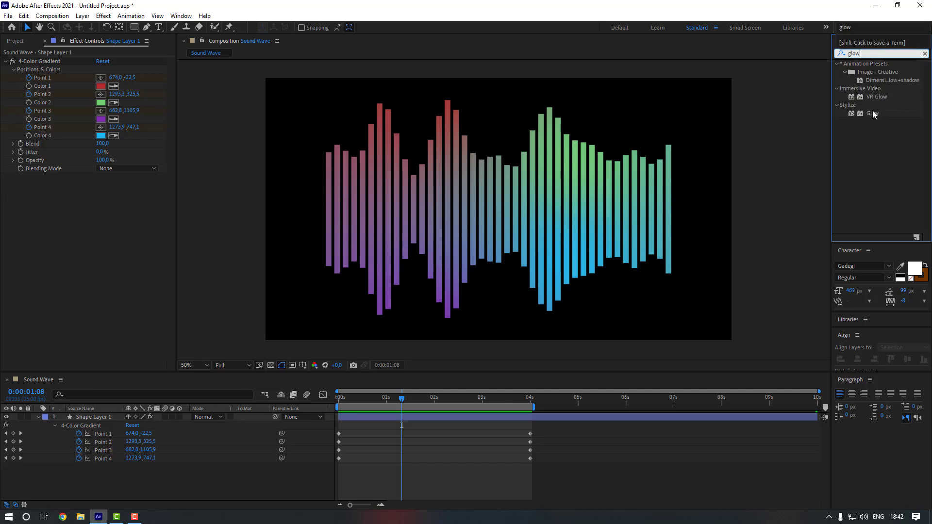
pyautogui.moveTo(873, 113); pyautogui.dragTo(485, 416)
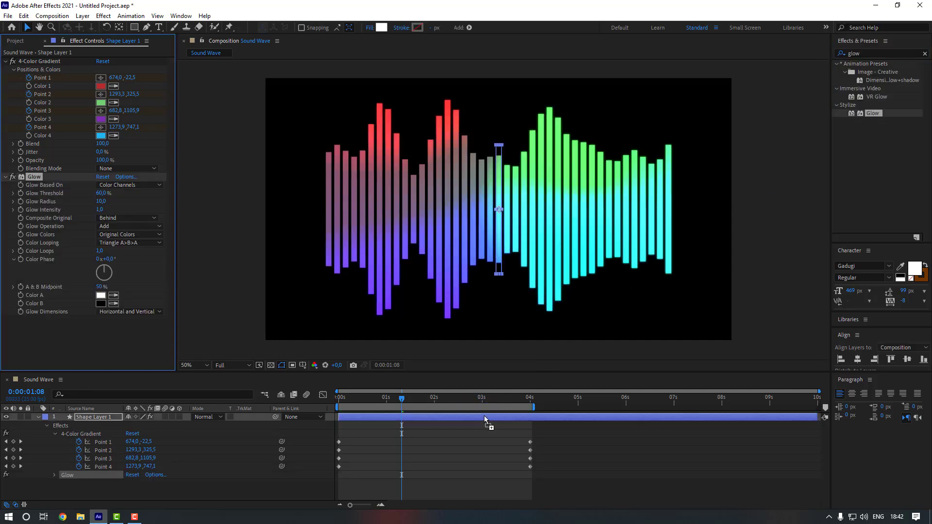
# Set Glow Intensity to 0,7, Glow Radius to 25 and Glow Threshold to 80 %
pyautogui.click(100, 211)
pyautogui.write('0,7')
pyautogui.press('Return')
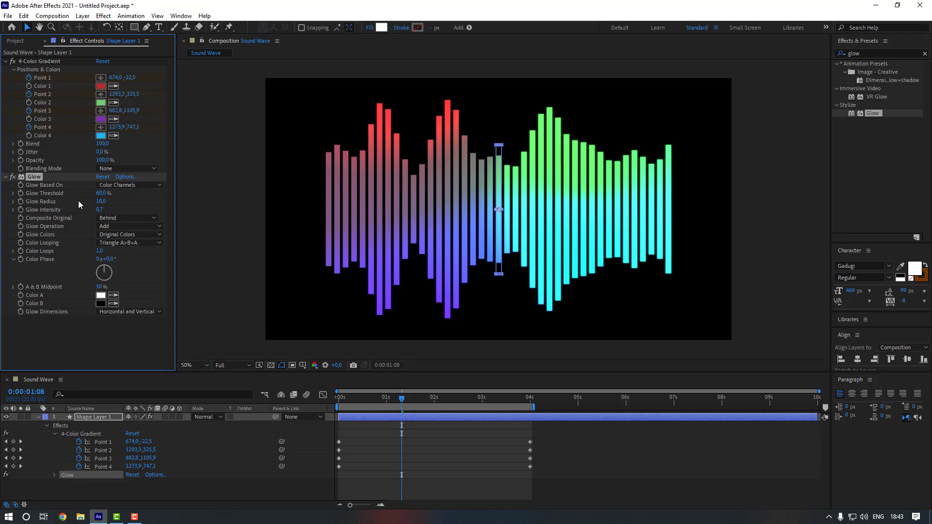
pyautogui.moveTo(101, 204); pyautogui.dragTo(93, 203)
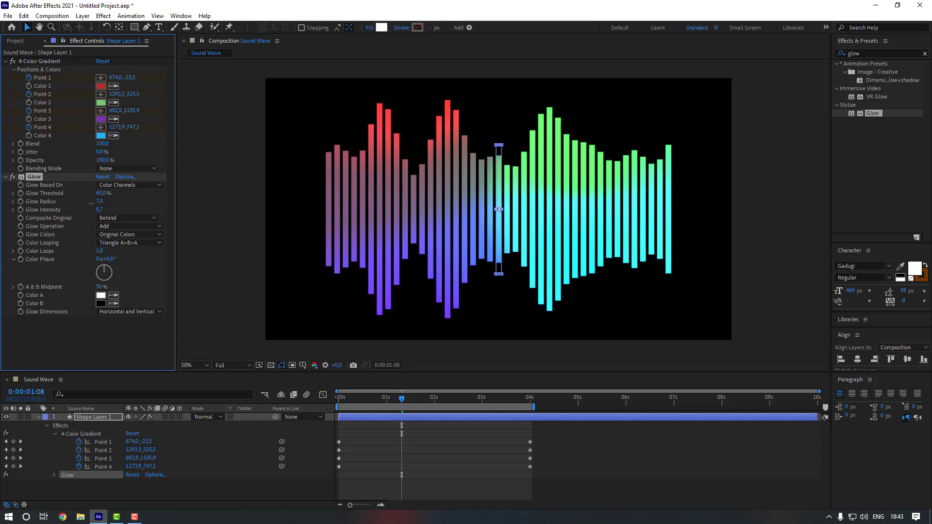
pyautogui.click(99, 201)
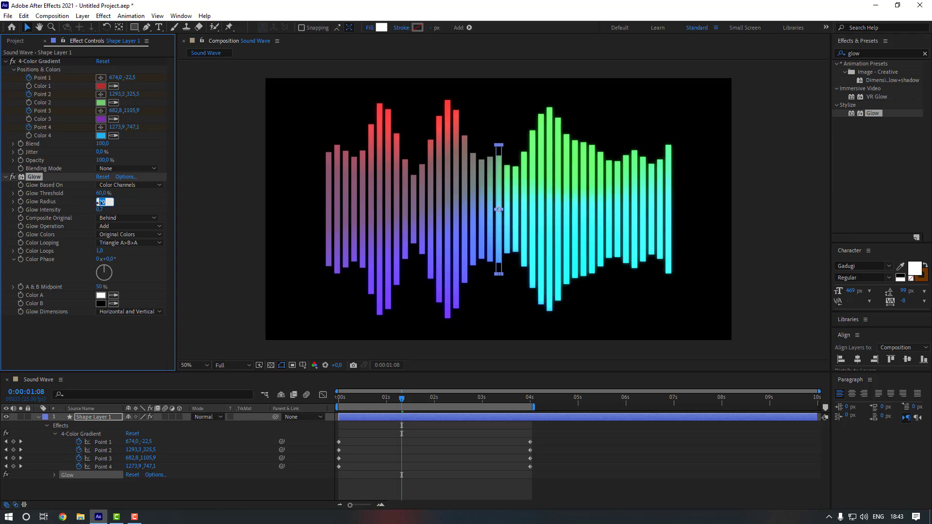
pyautogui.write('25')
pyautogui.press('Return')
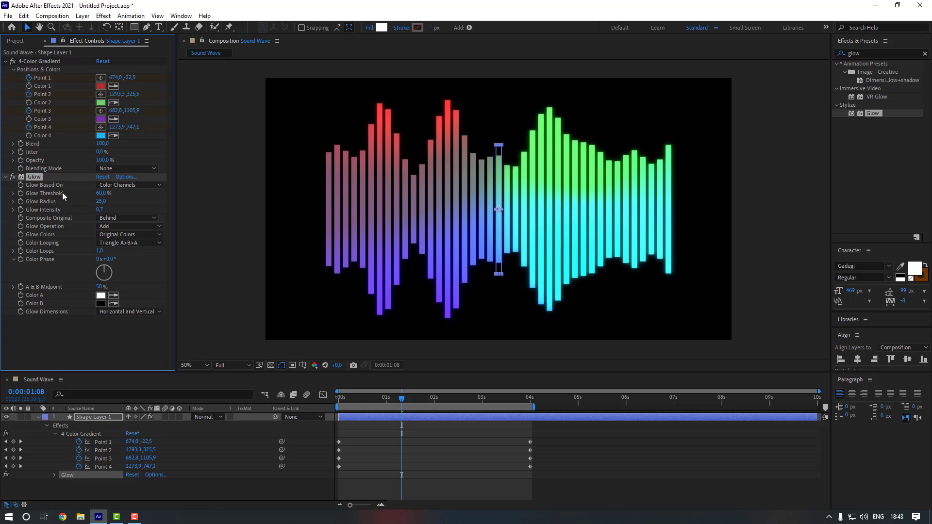
pyautogui.click(101, 193)
pyautogui.press('Return')
# Preview the glowing bar animation from the start of the clip
pyautogui.click(409, 459)
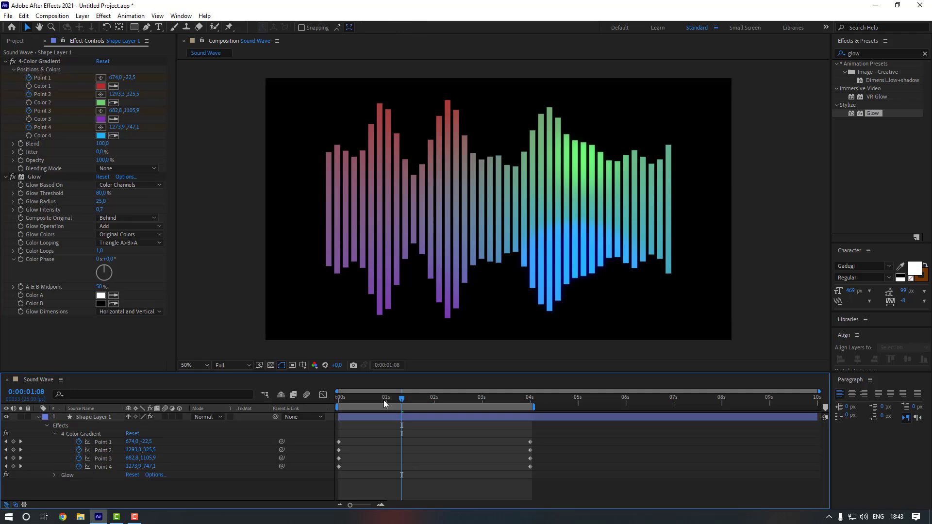
pyautogui.press('Home')
pyautogui.press('space')
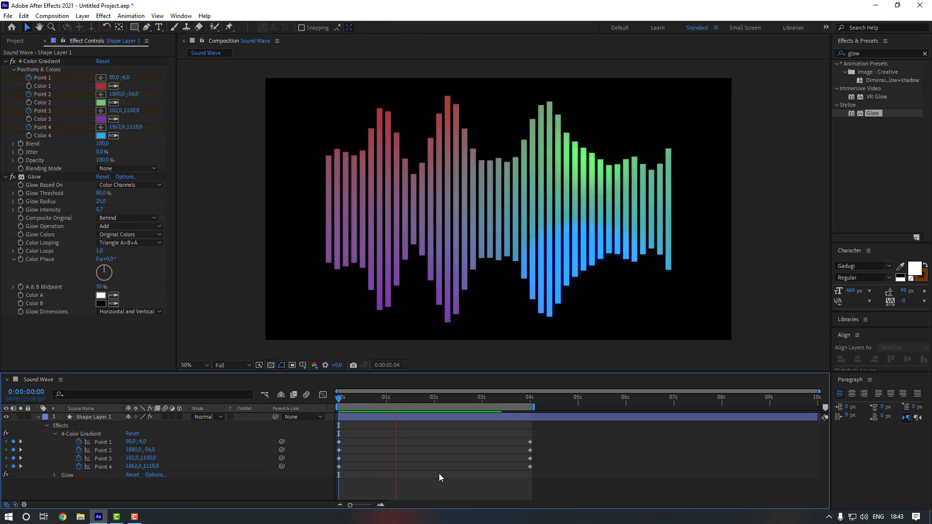